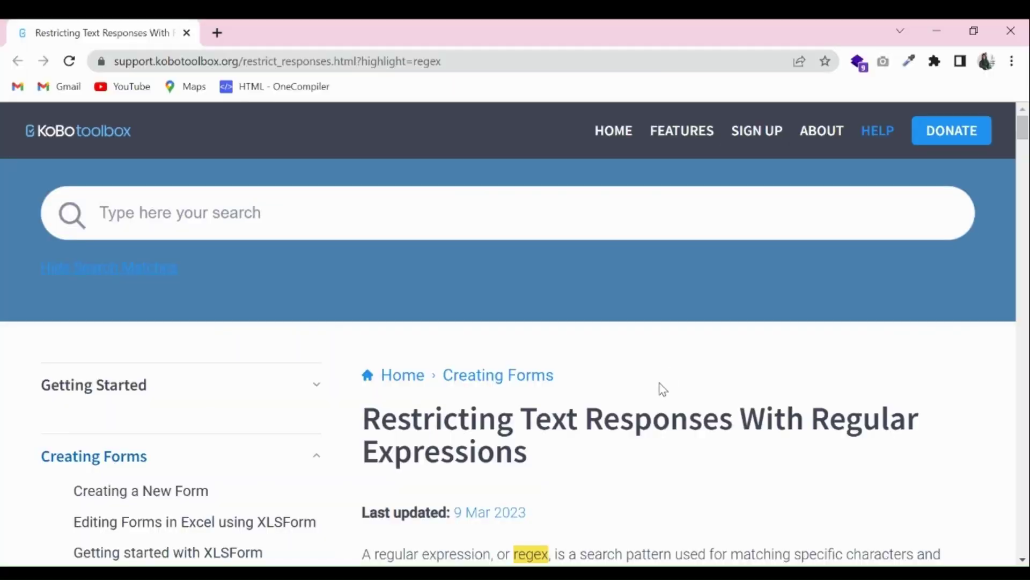
- Scroll through the regex help article's pattern tables, then bring up the Student Registration Form's Form page
drag(1024, 129, 1024, 225)
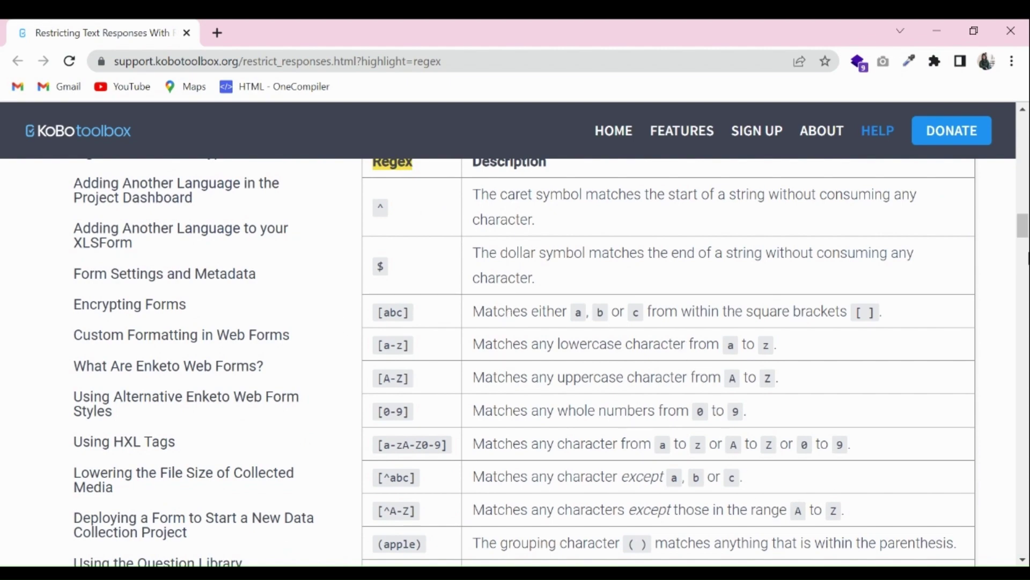
drag(1023, 241, 1025, 271)
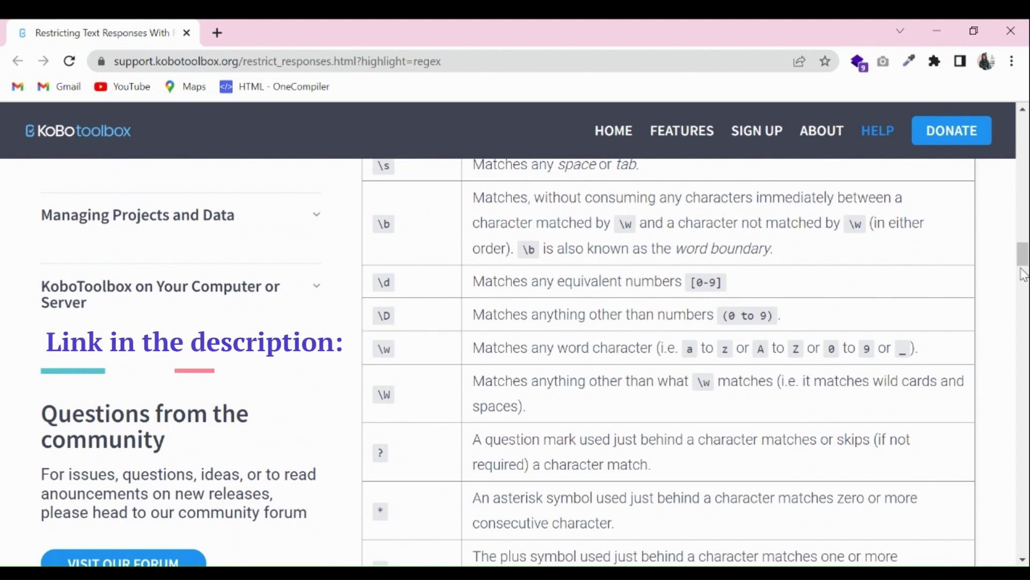
drag(1024, 271, 1026, 314)
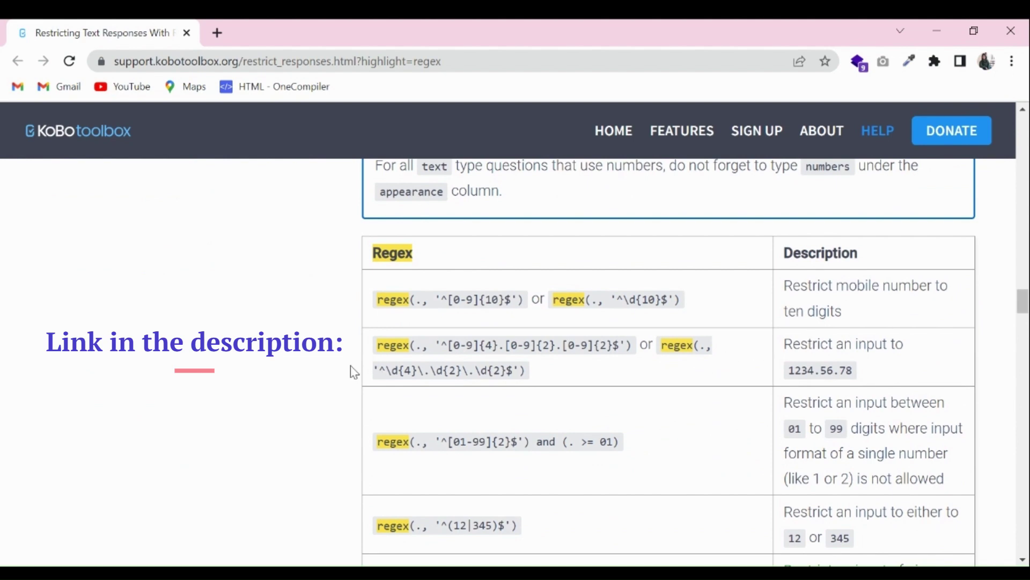
scroll(580, 430, down, 3)
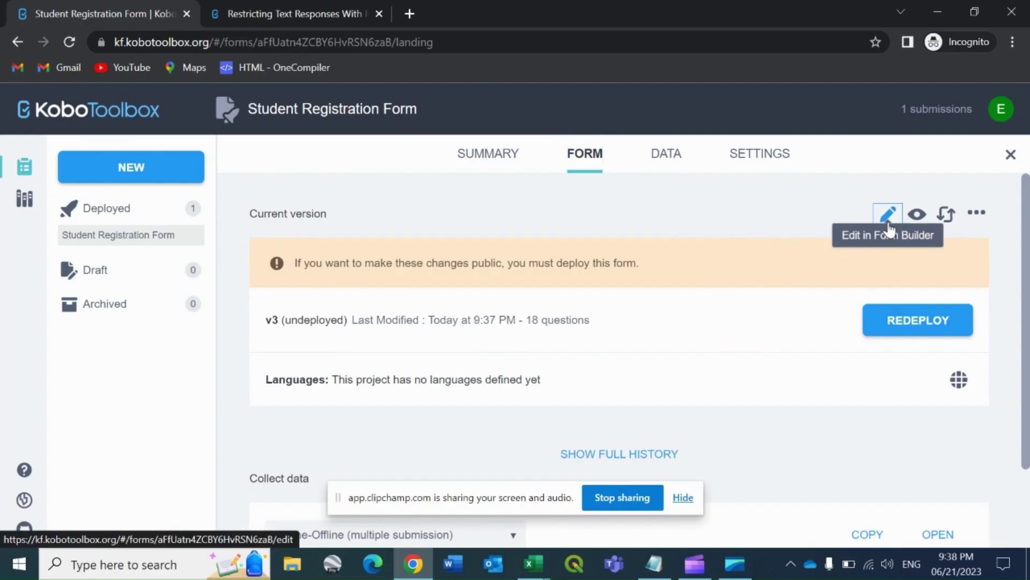
- Add a mandatory Text question 'Test Email Address' as the first question of the form
click(887, 216)
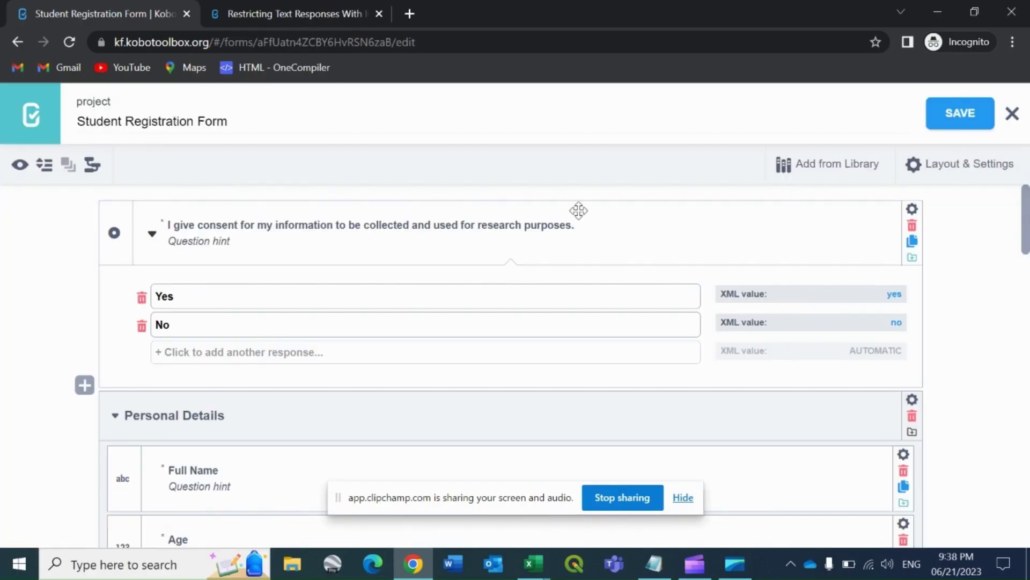
mouse_move(84, 196)
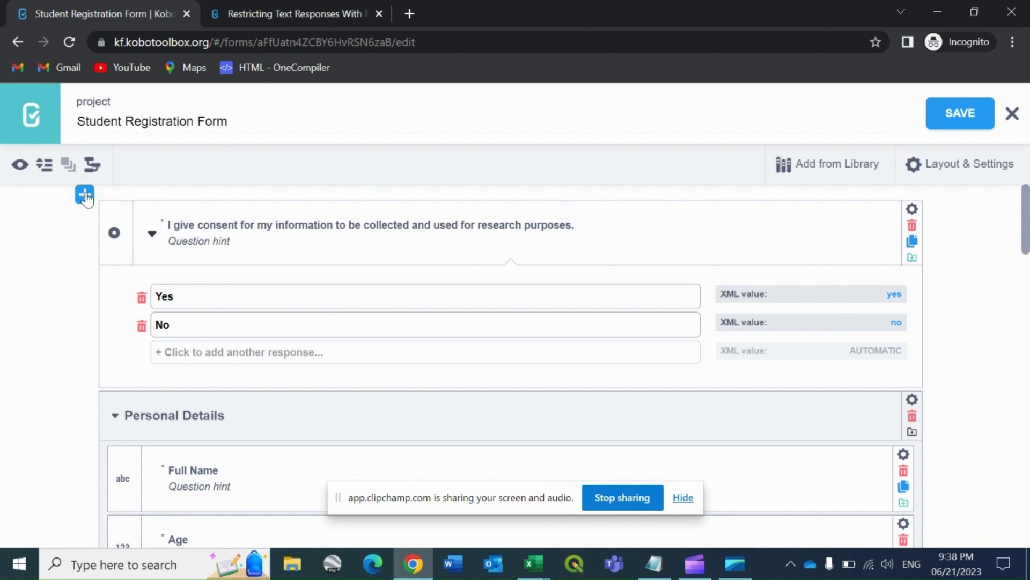
click(84, 195)
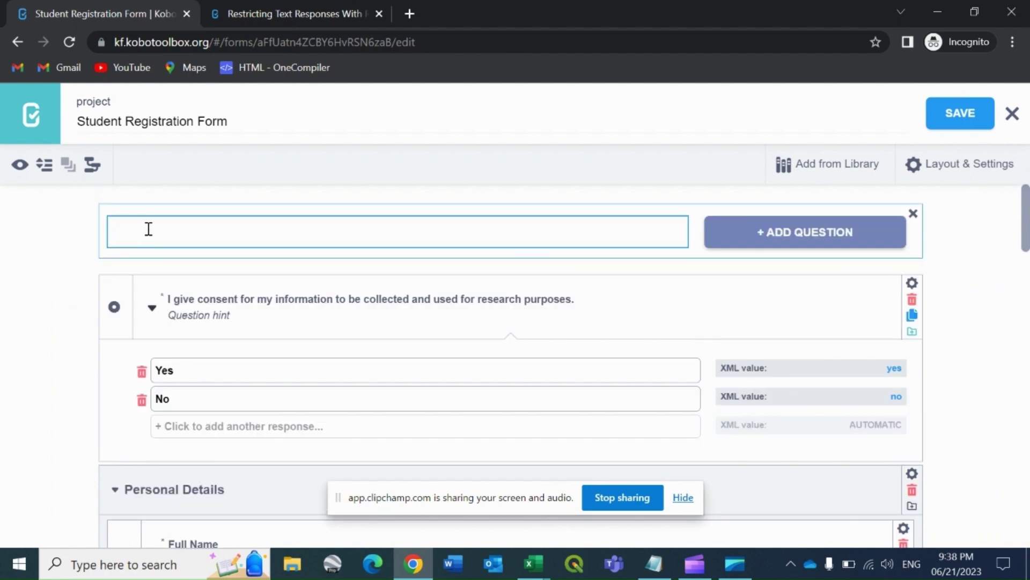
text(Test Email Address)
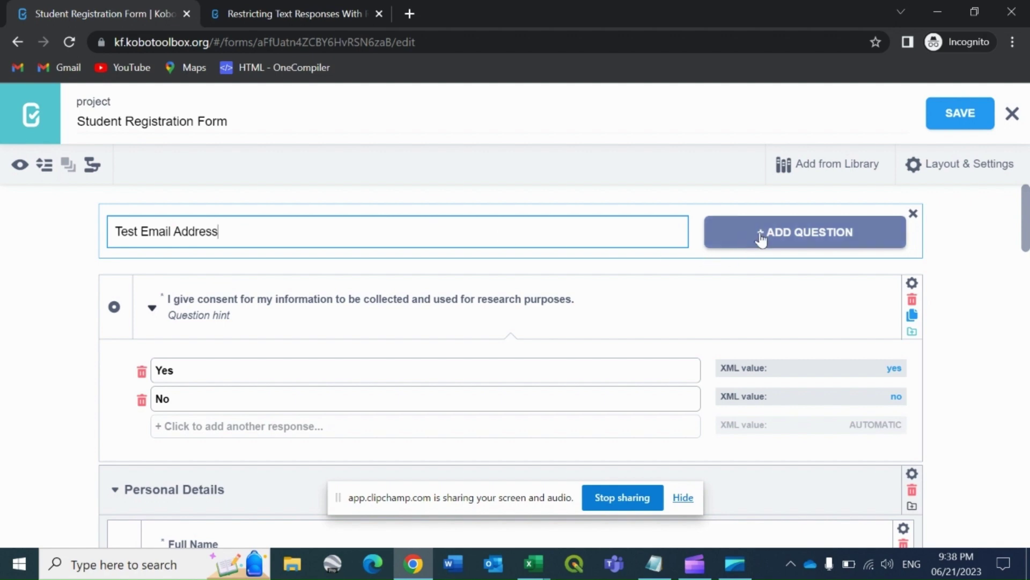
click(759, 233)
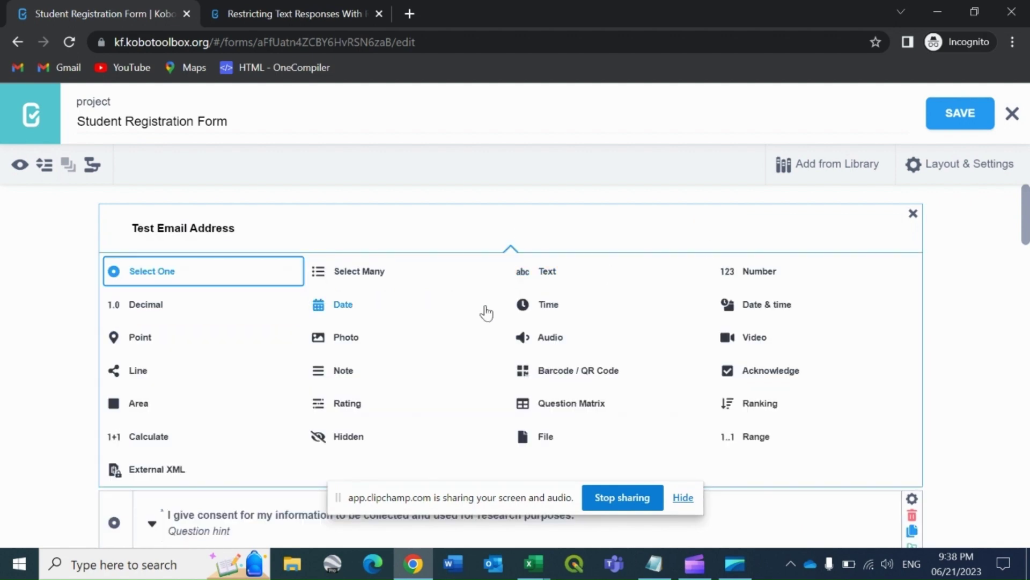
click(547, 276)
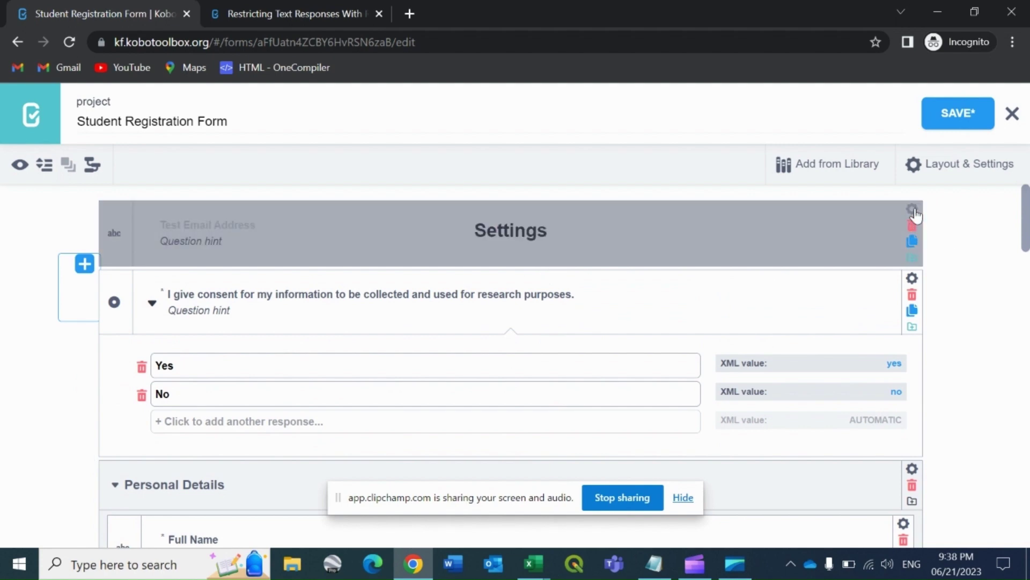
click(913, 209)
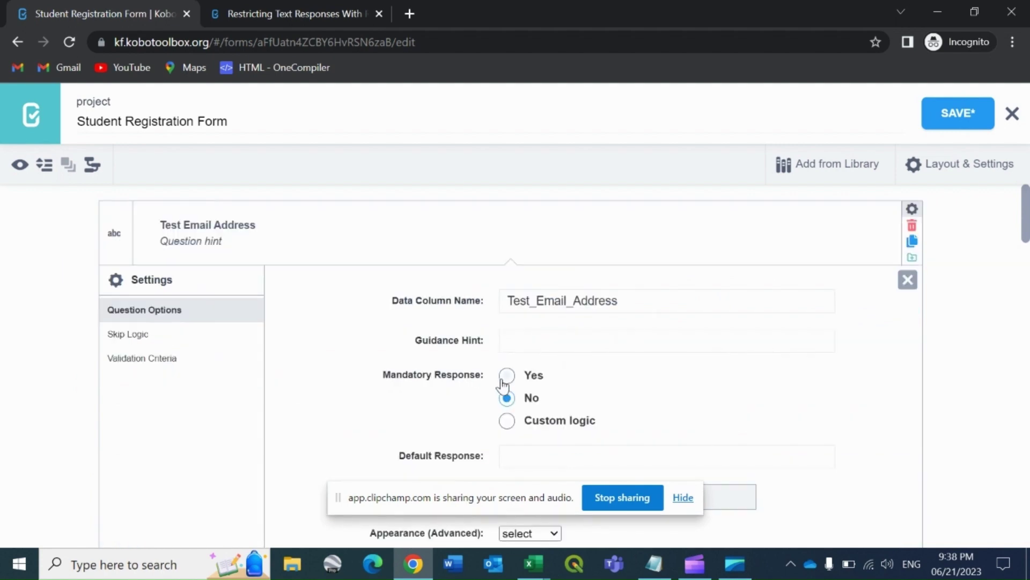
click(508, 377)
- Open Validation Criteria for Test Email Address and switch to manual XLSForm code entry
click(131, 368)
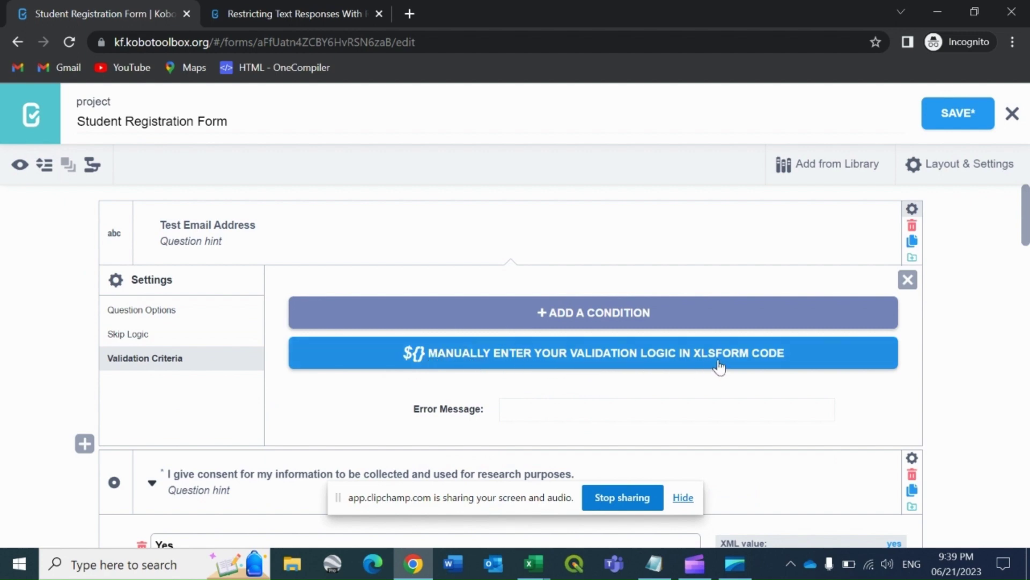
click(666, 354)
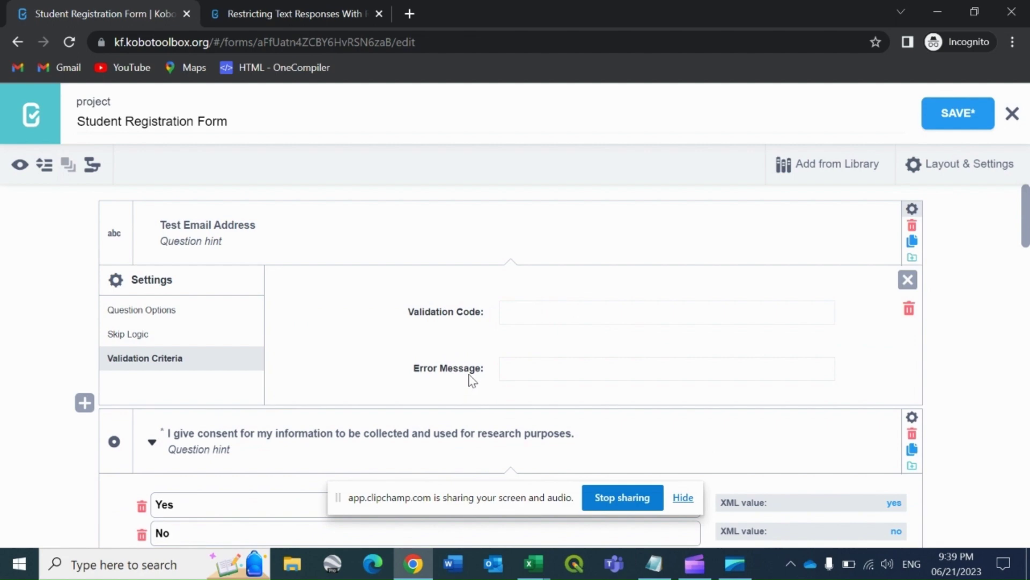
- In Notepad's 'regex in kobo' notes, add an 'Email address :' line with a sample gmail address
mouse_move(654, 563)
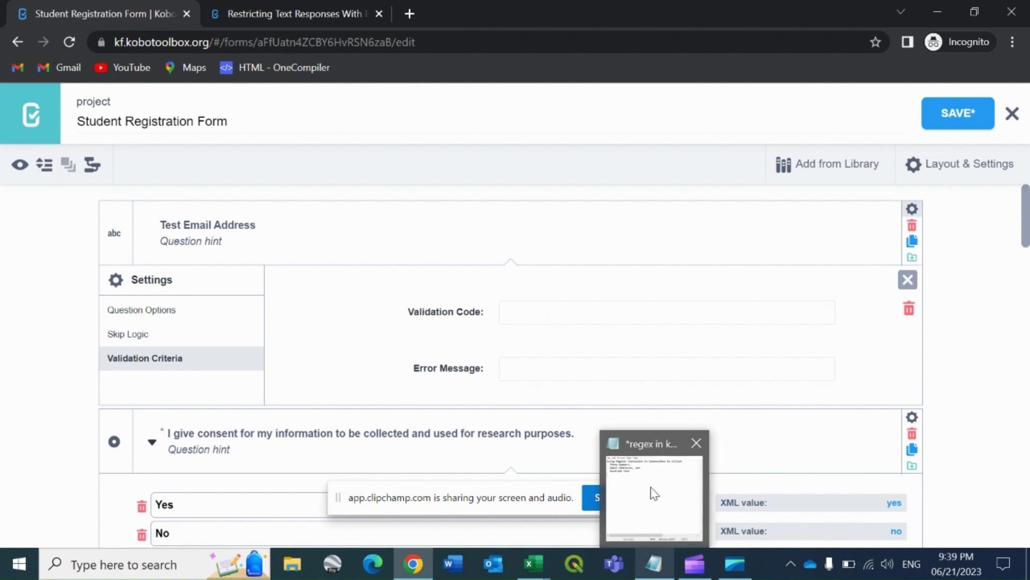
click(651, 490)
key(Return)
key(Return)
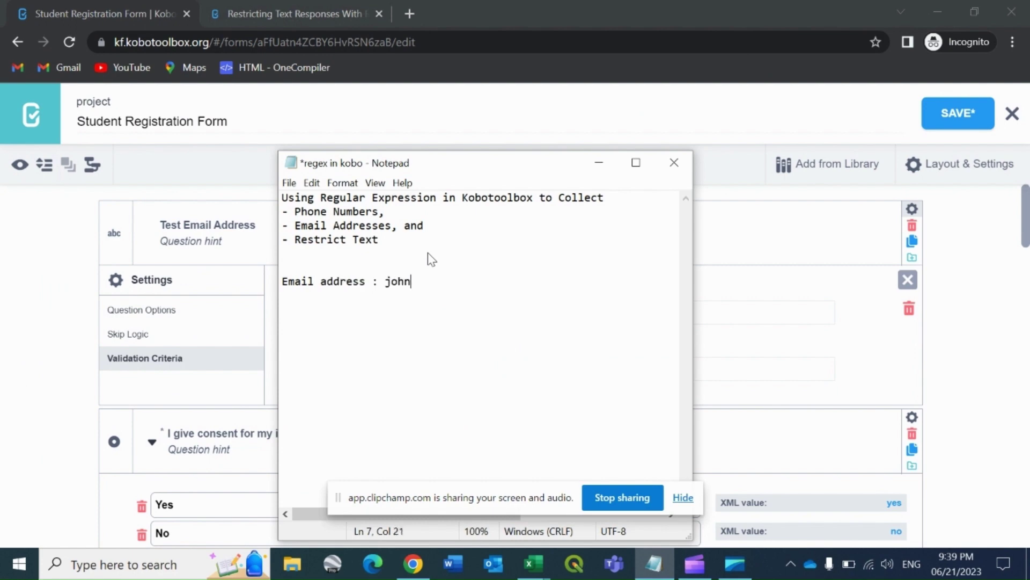
- Enter the validation code regex(.,'^[a-zA-z0-9]\@(gmail.com)$') for Test Email Address
key(alt+Tab)
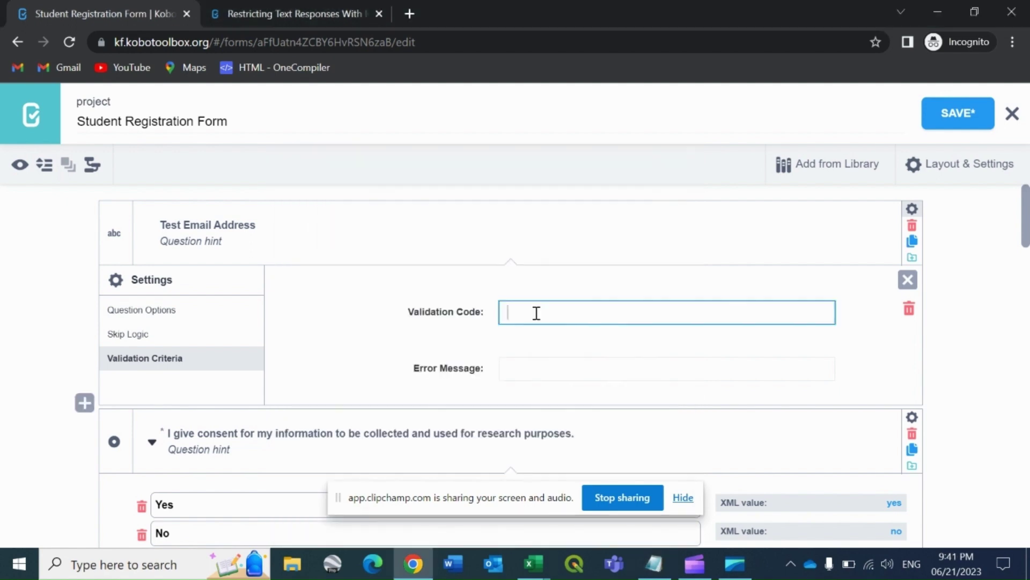
text(regex(.,)
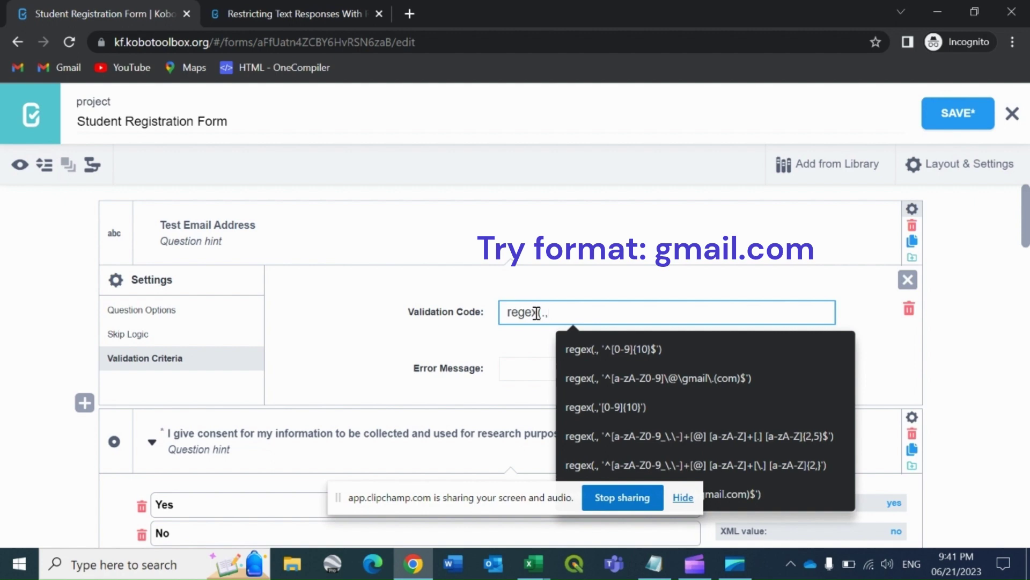
text(')
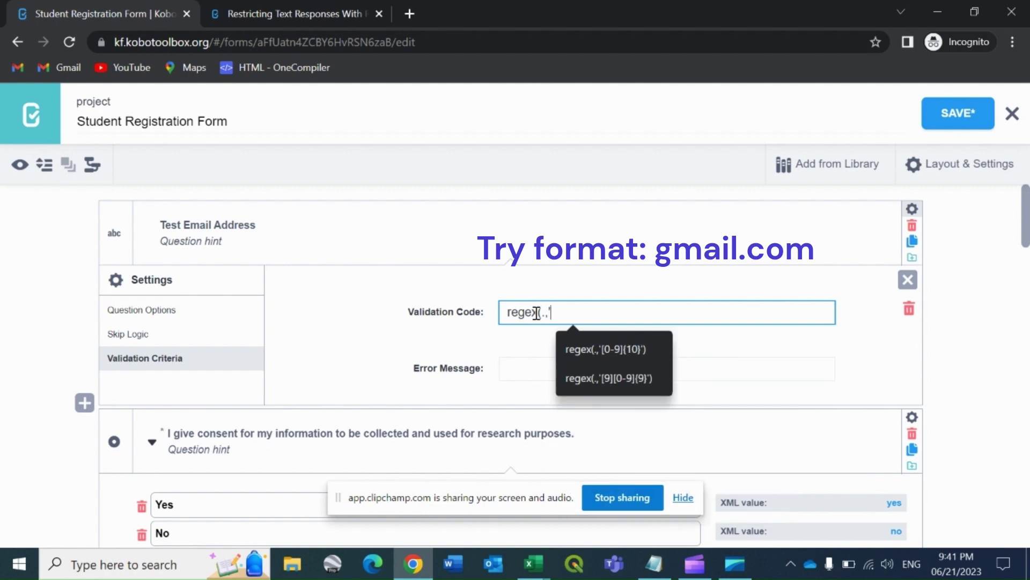
text(^)
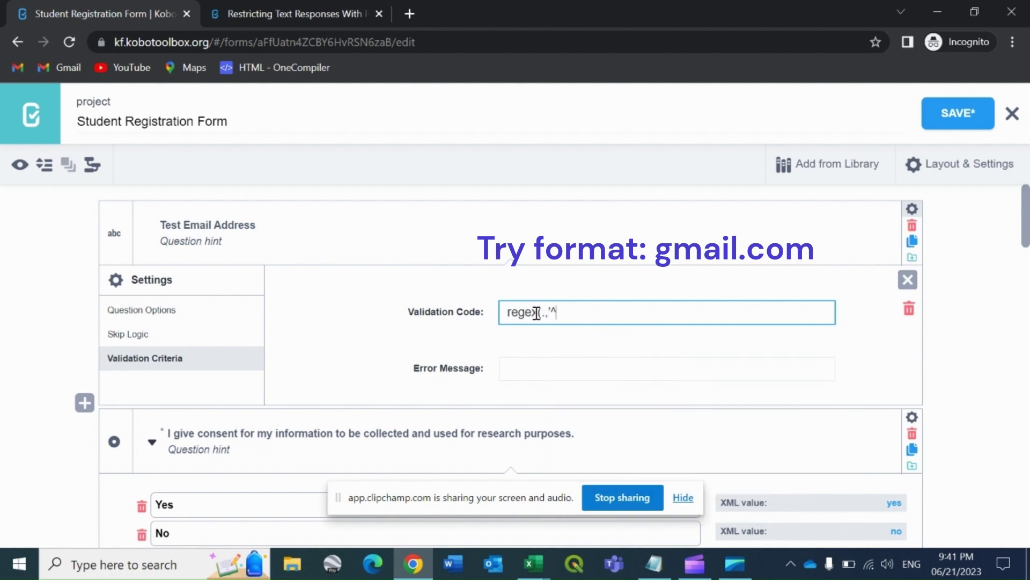
text([a-zA-z0-9])
key(alt+Tab)
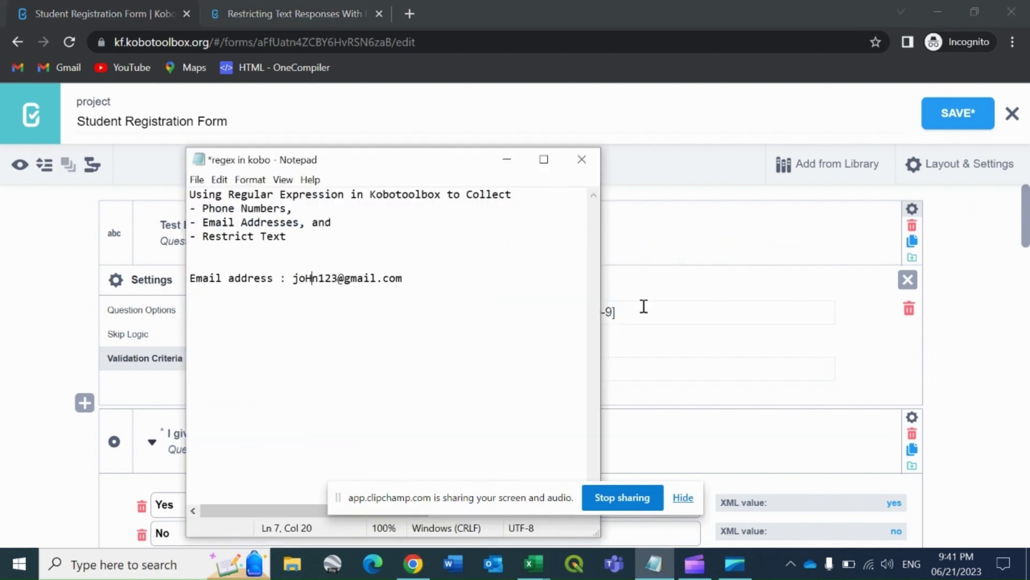
key(alt+Tab)
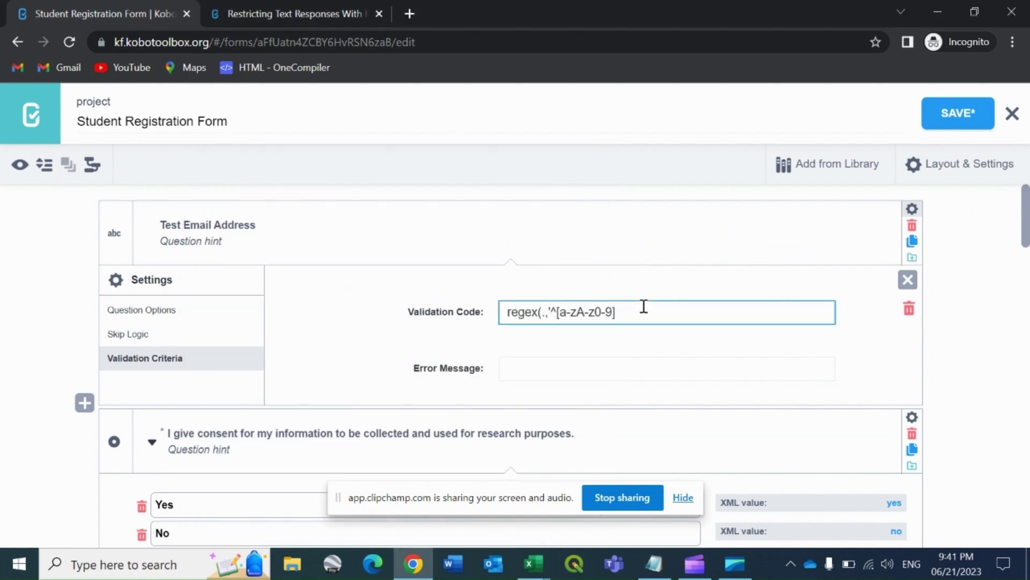
text(\@(gmail.com)$'))
- Enter the error message 'Please enter valid gmail id', save the form, and open Form Preview
click(566, 365)
text(Ple)
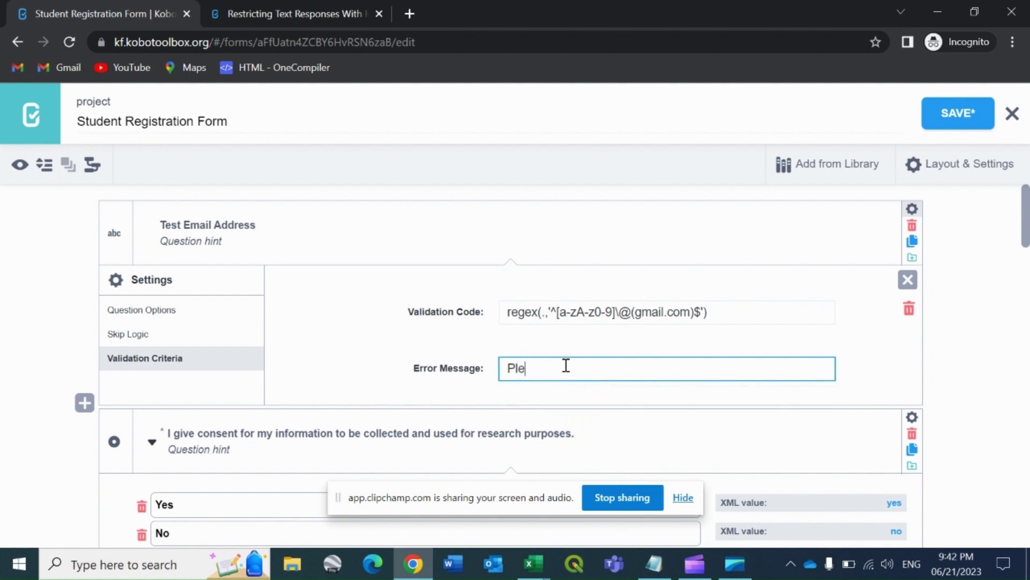
text(ase enter valid gmail id)
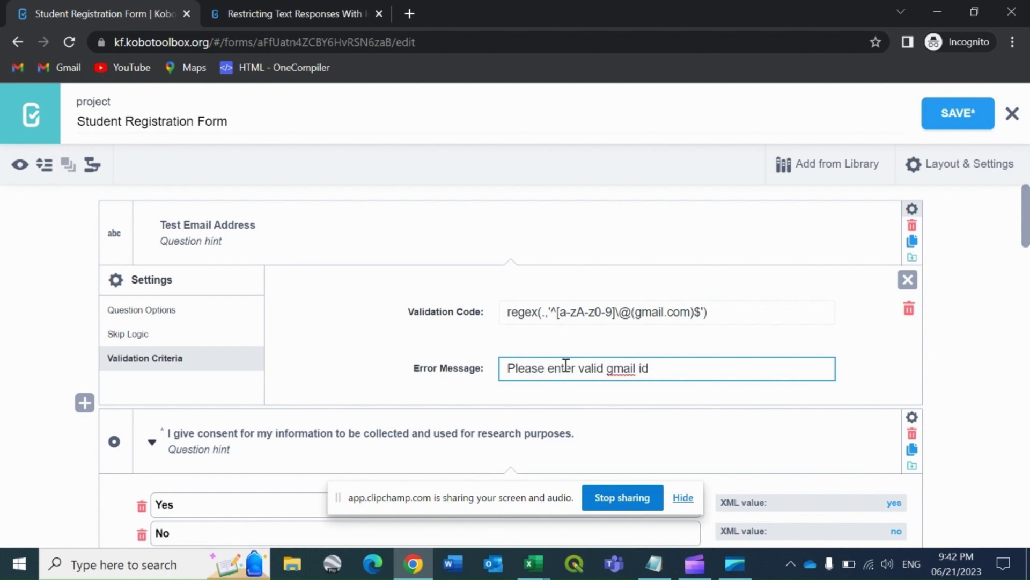
click(962, 117)
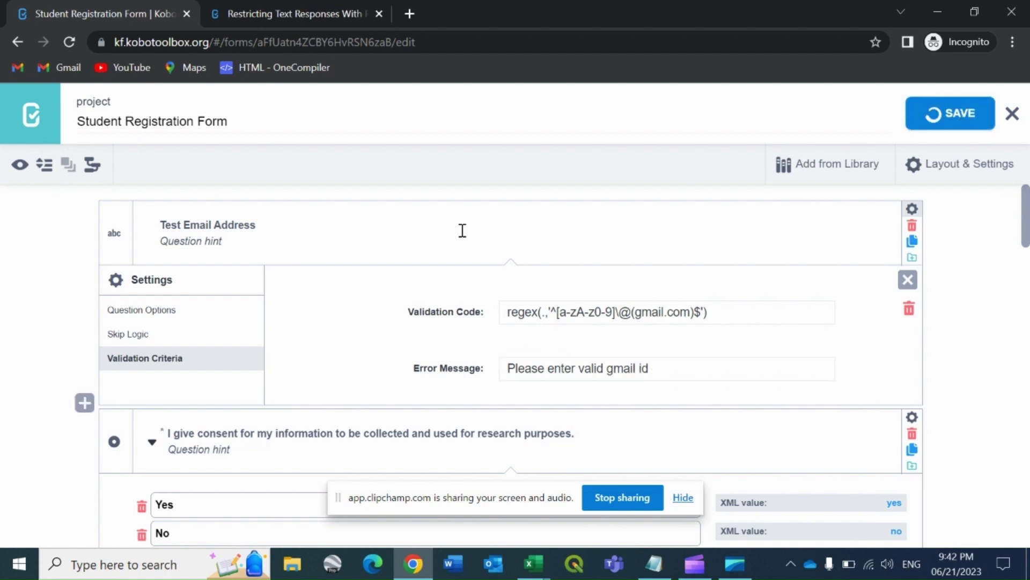
click(20, 168)
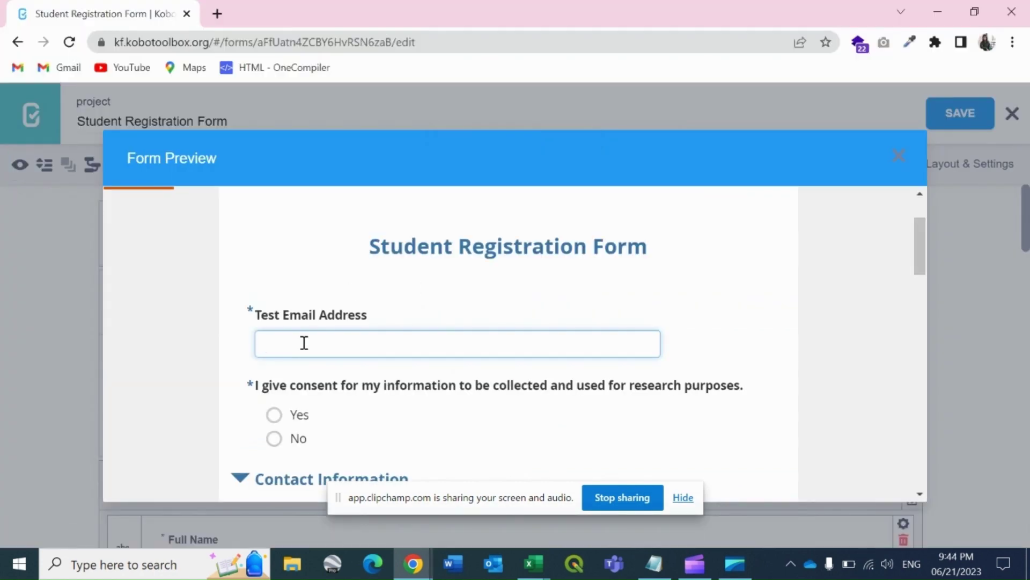
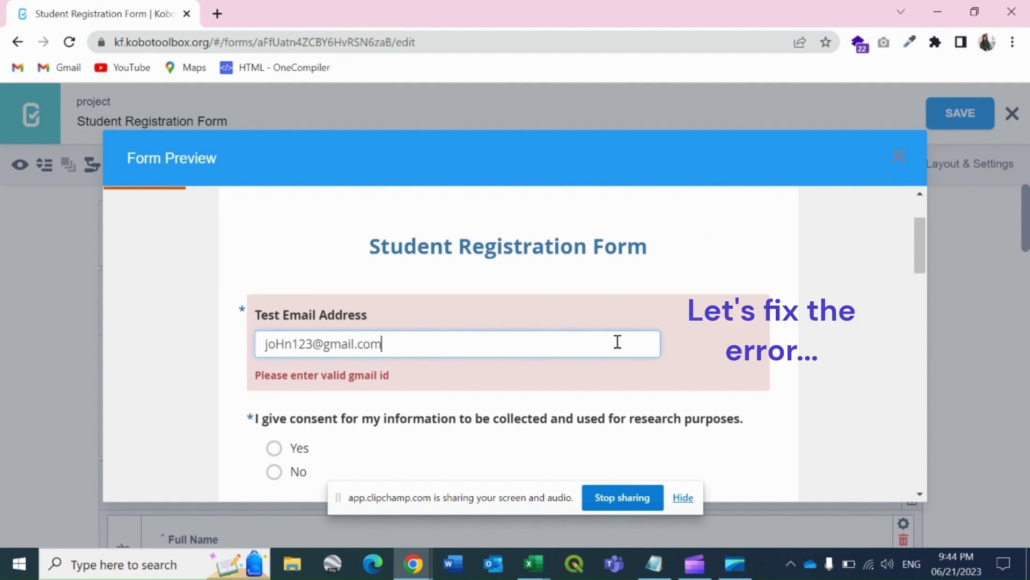
- Type a sample gmail address into the preview's email field and see it rejected
click(735, 385)
click(437, 343)
- Insert '+' after [a-zA-z0-9] so the code reads regex(.,'^[a-zA-z0-9]+\@(gmail.com)$')
click(904, 162)
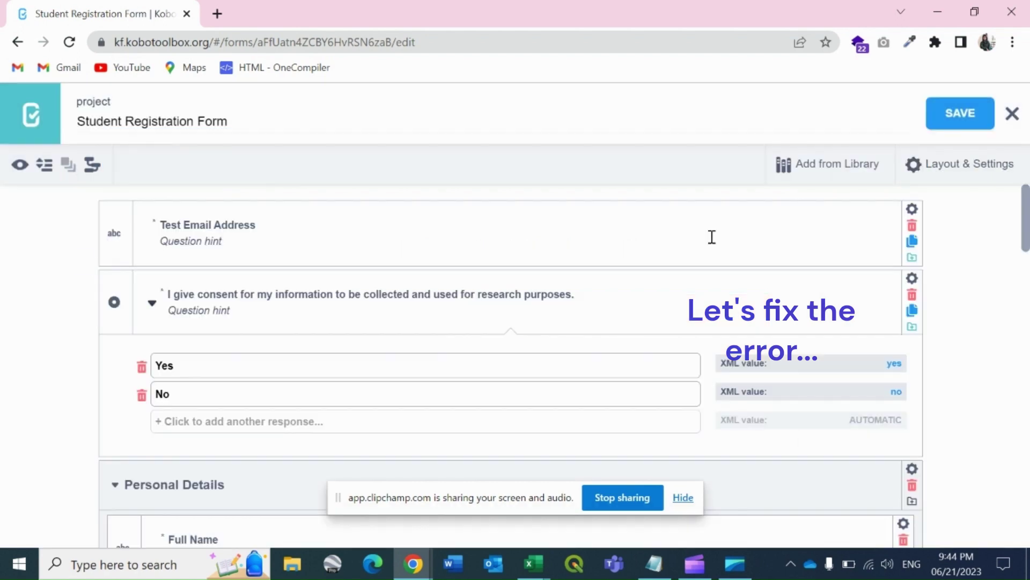
click(912, 211)
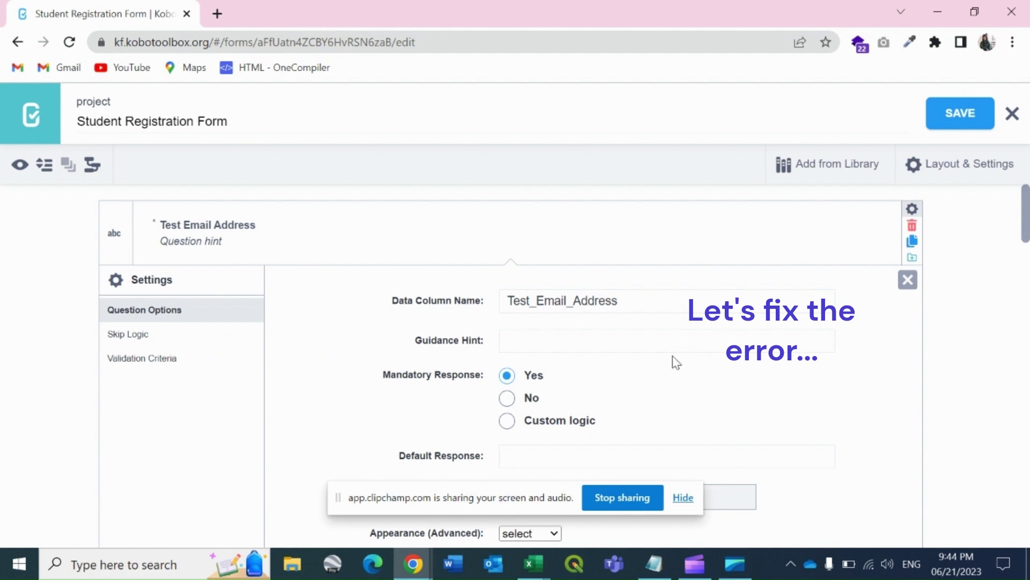
click(143, 358)
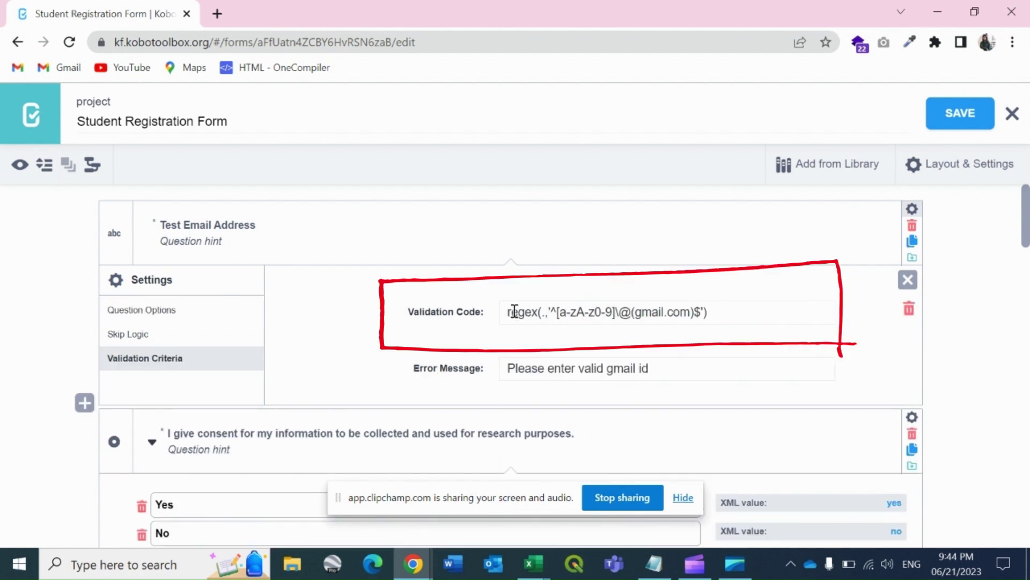
click(617, 312)
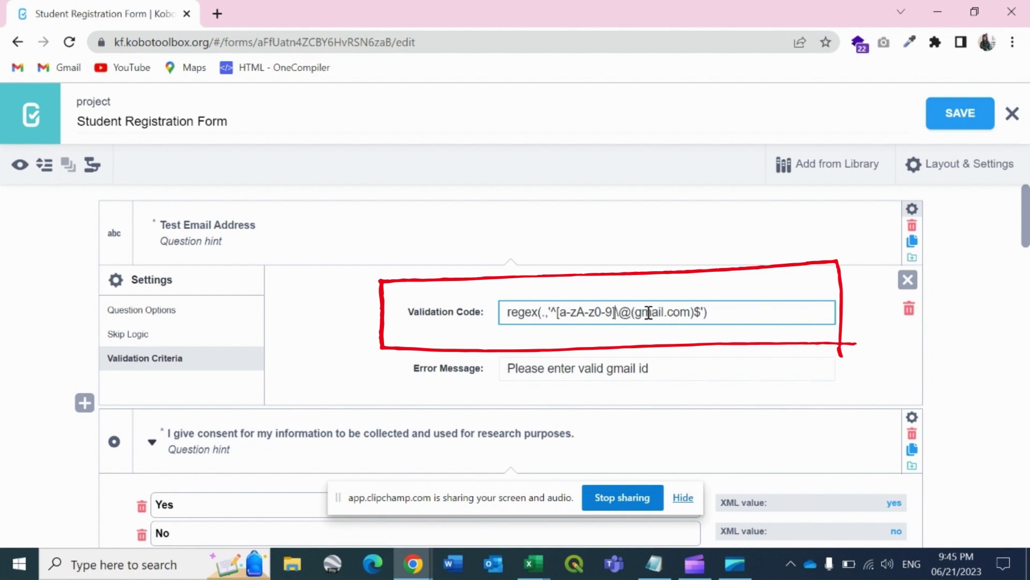
text(+)
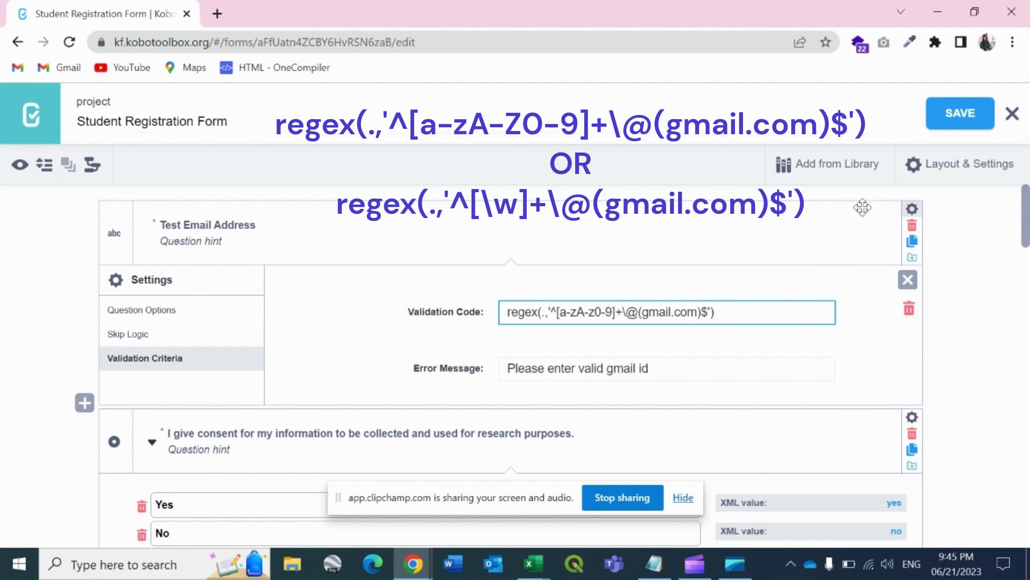
click(950, 120)
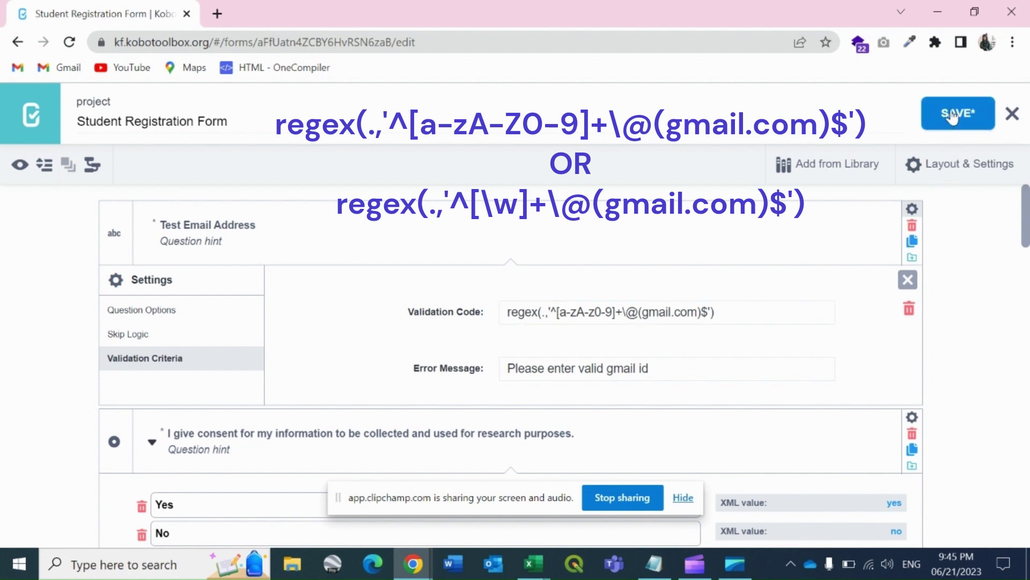
- Save the form, preview it, enter a sample gmail address and answer Yes to consent
click(953, 116)
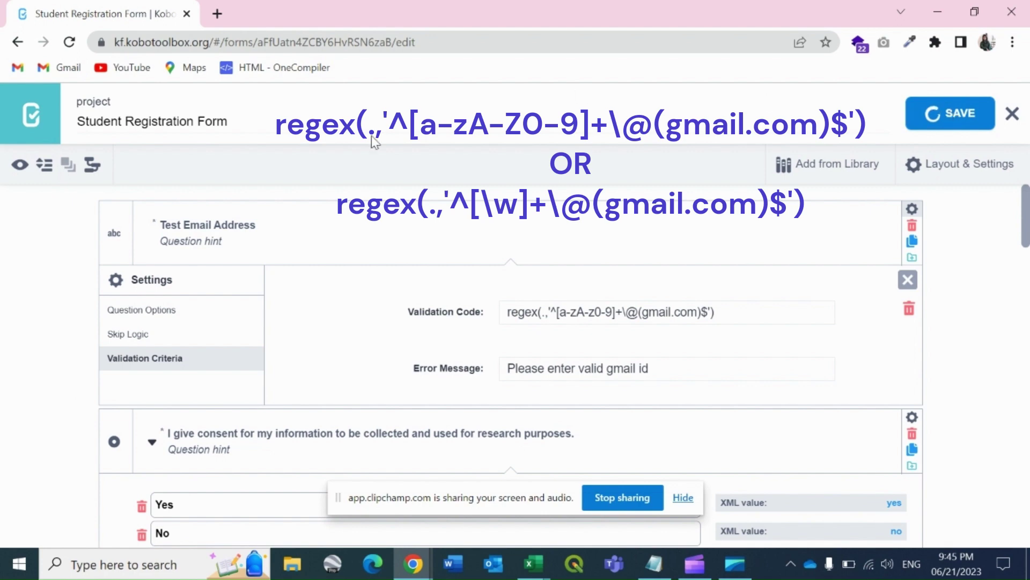
click(21, 170)
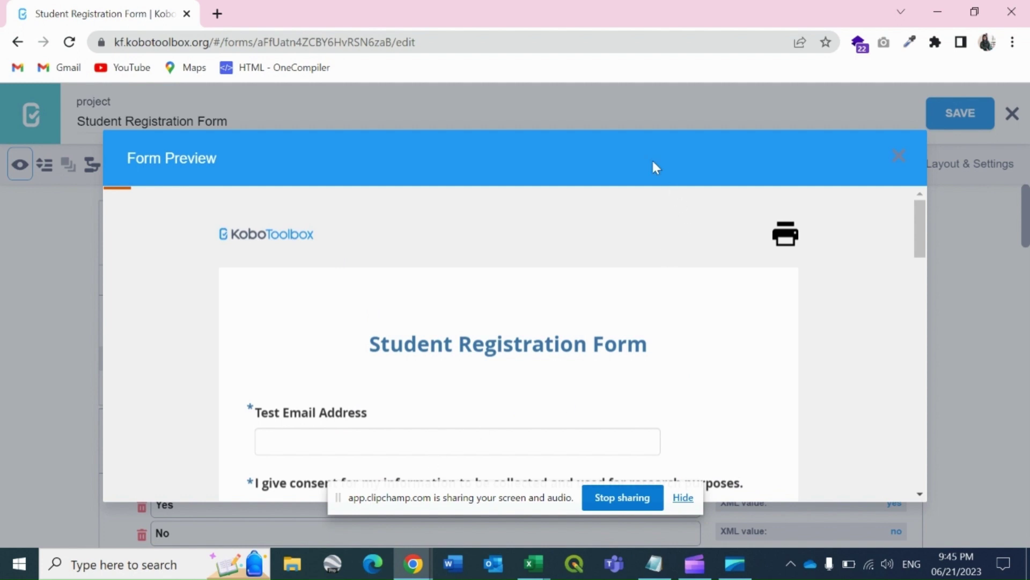
scroll(429, 349, down, 2)
click(311, 331)
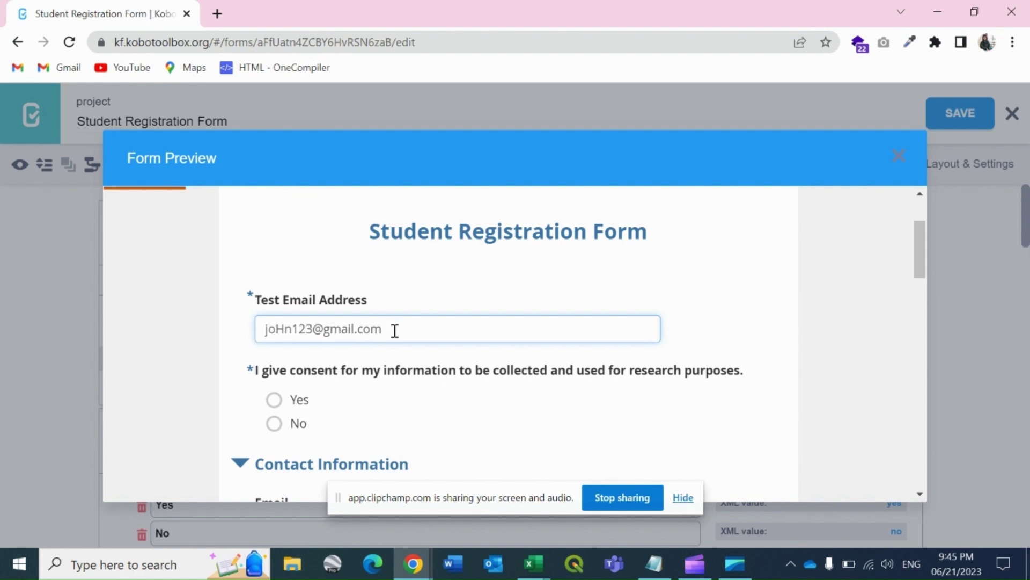
click(296, 406)
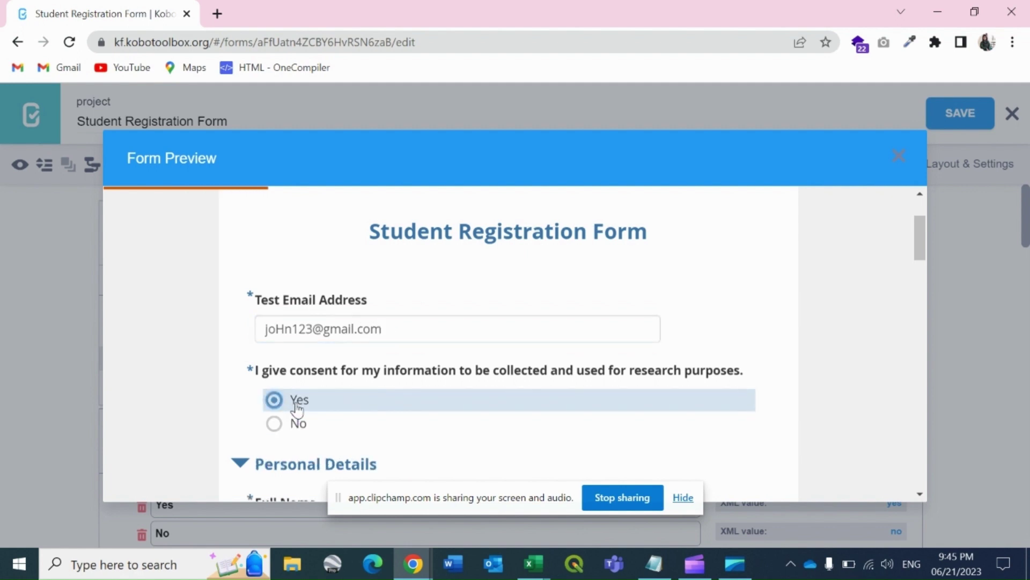
- Edit the test email to include a dot and see it rejected as invalid
click(316, 329)
key(BackSpace)
key(BackSpace)
key(BackSpace)
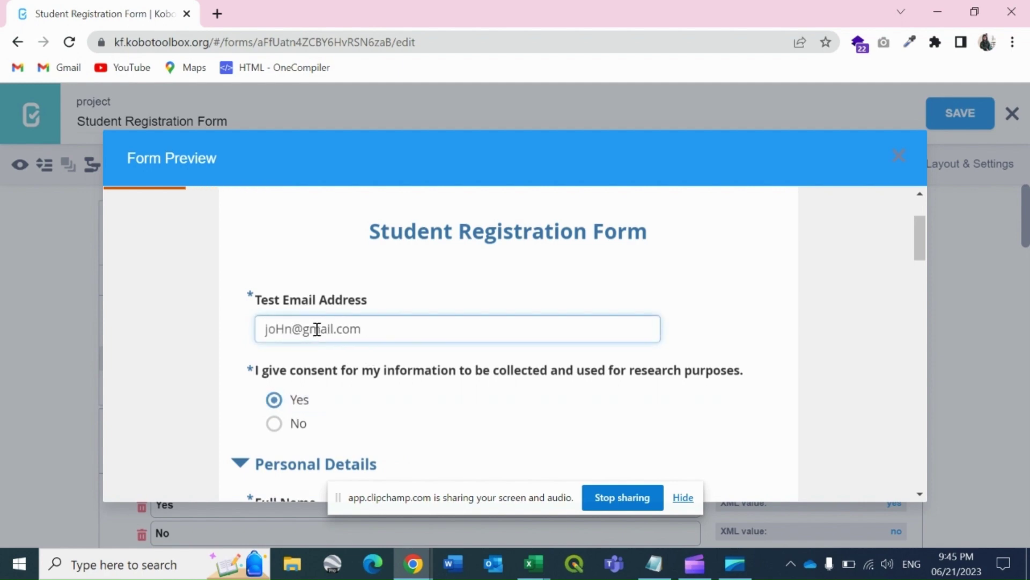
click(425, 332)
click(284, 330)
key(BackSpace)
text(hn.smith)
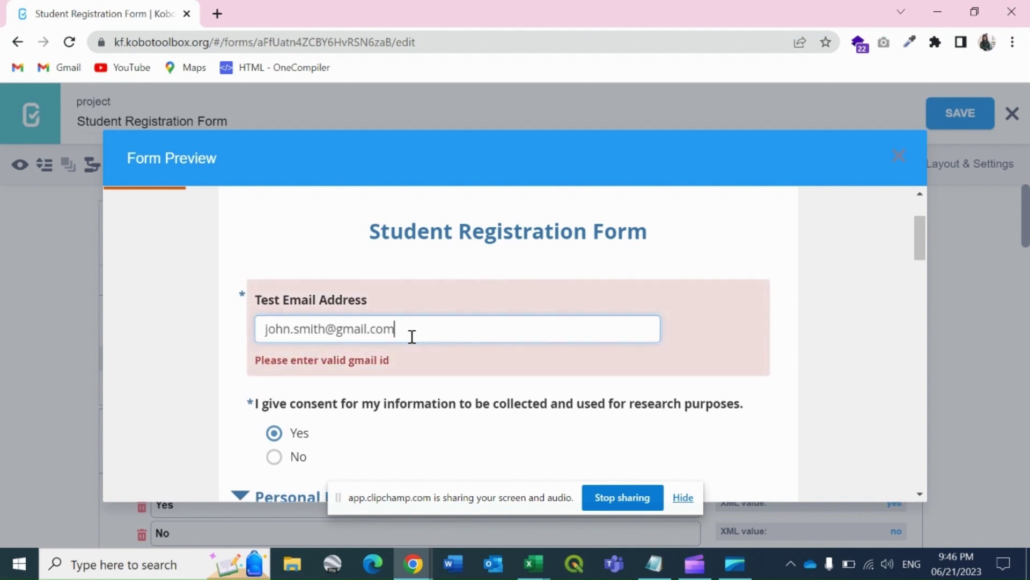
- Change the validation code to regex(.,'^[a-zA-Z0-9_\-\.]+\@(gmail.com)$'), save, and preview the form
click(899, 156)
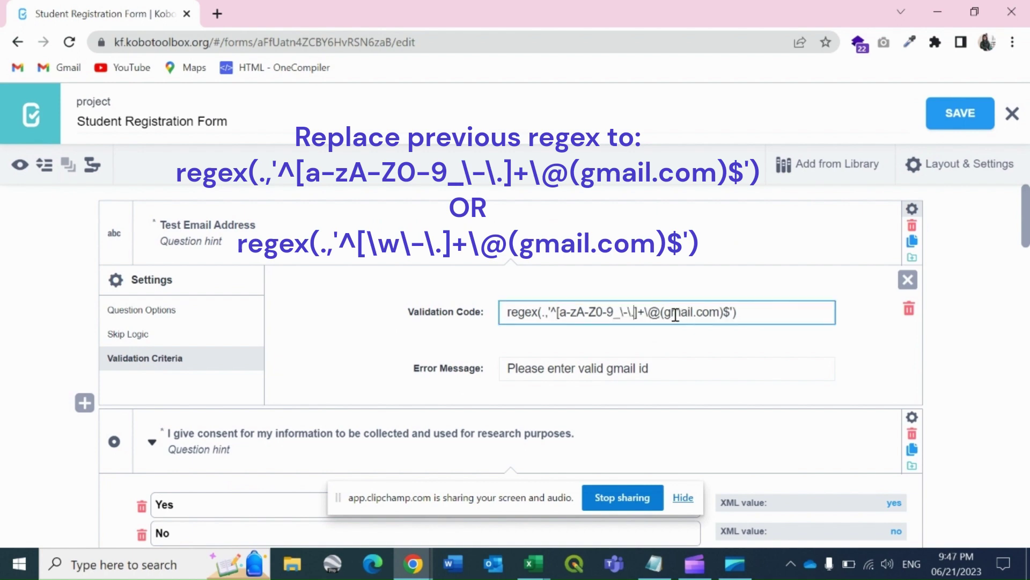
double_click(676, 312)
click(755, 310)
click(947, 131)
click(20, 164)
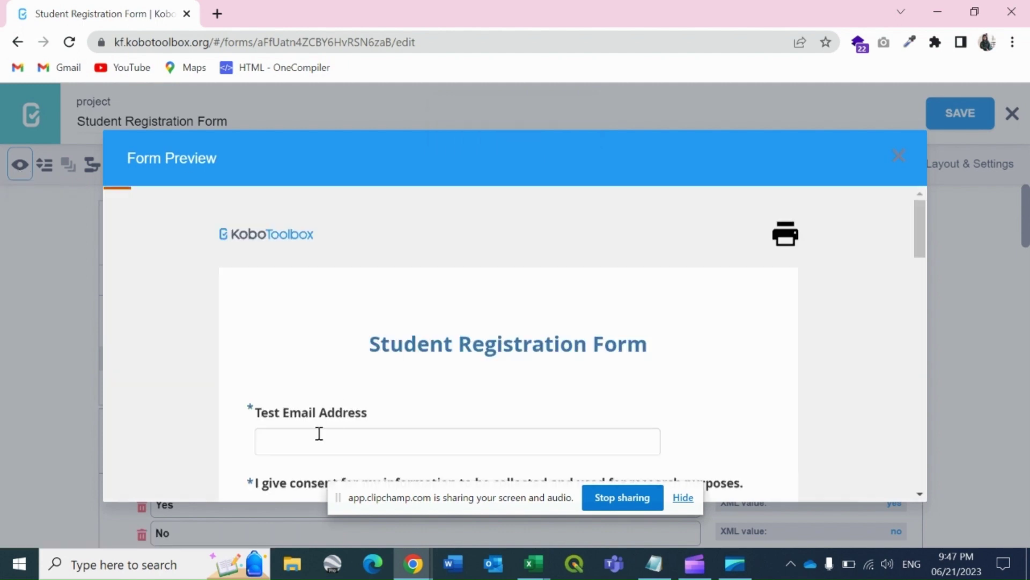
- Test a gmail address containing a dot, digits, an underscore and a hyphen
click(319, 433)
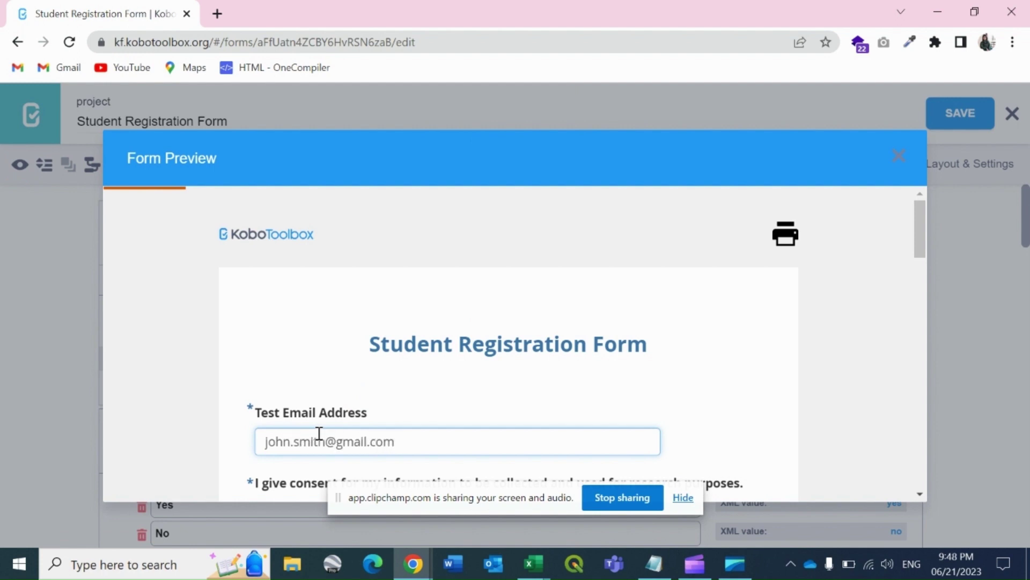
click(325, 434)
text(123)
click(440, 437)
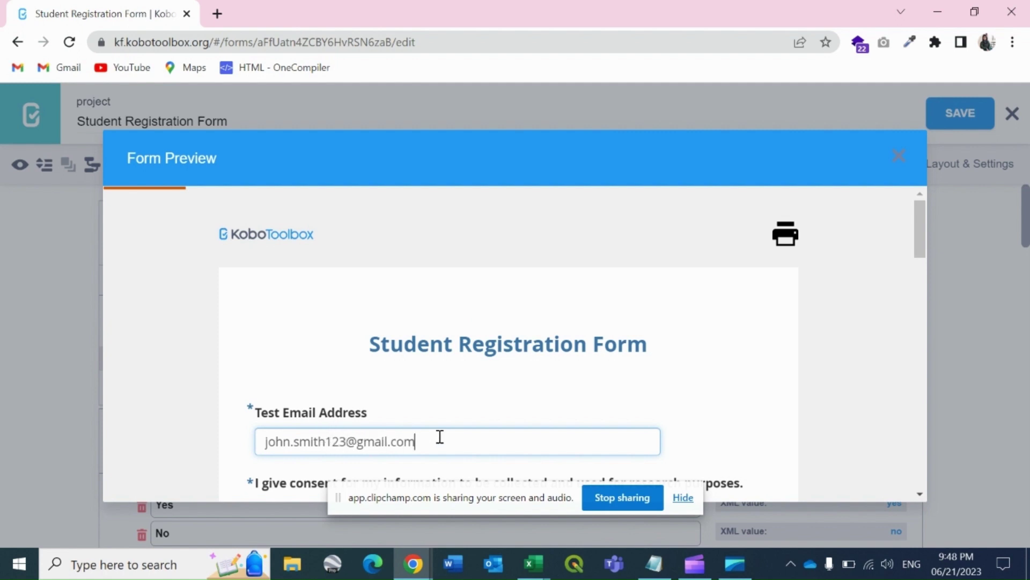
click(318, 441)
text(_)
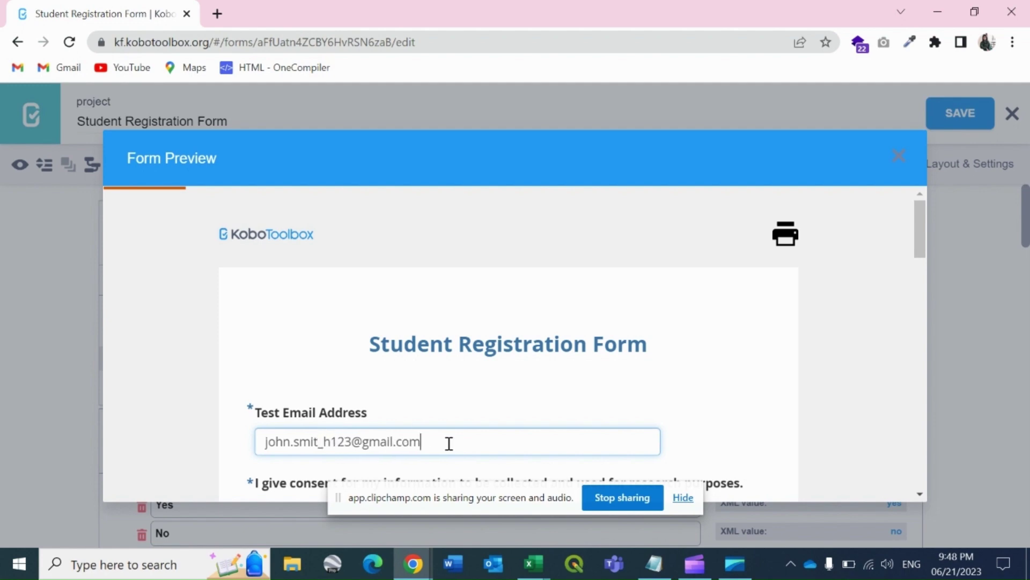
click(342, 437)
text(-)
click(492, 441)
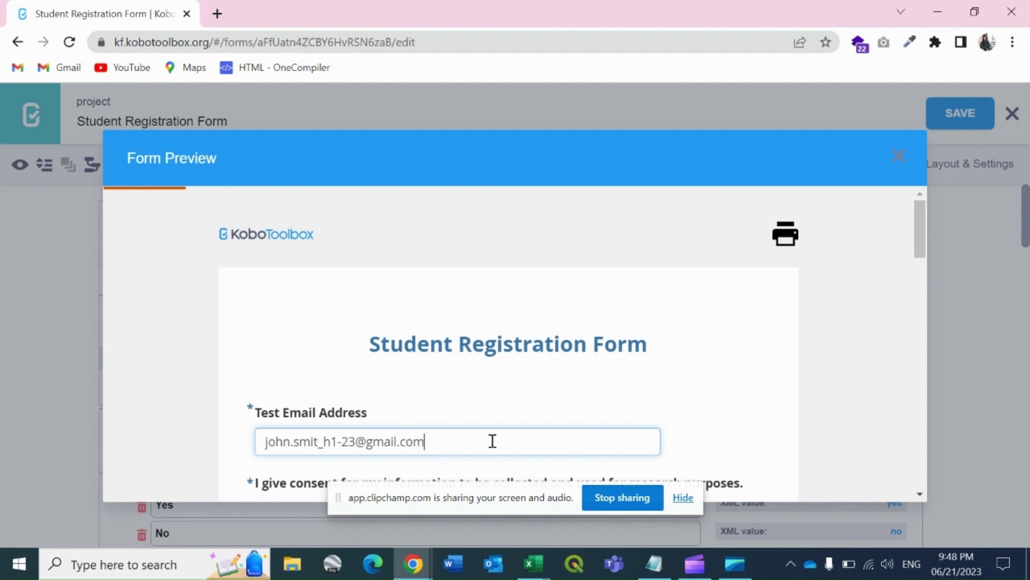
- Swap the test address's domain to yahoo and confirm it is still rejected
double_click(377, 441)
text(yahoo)
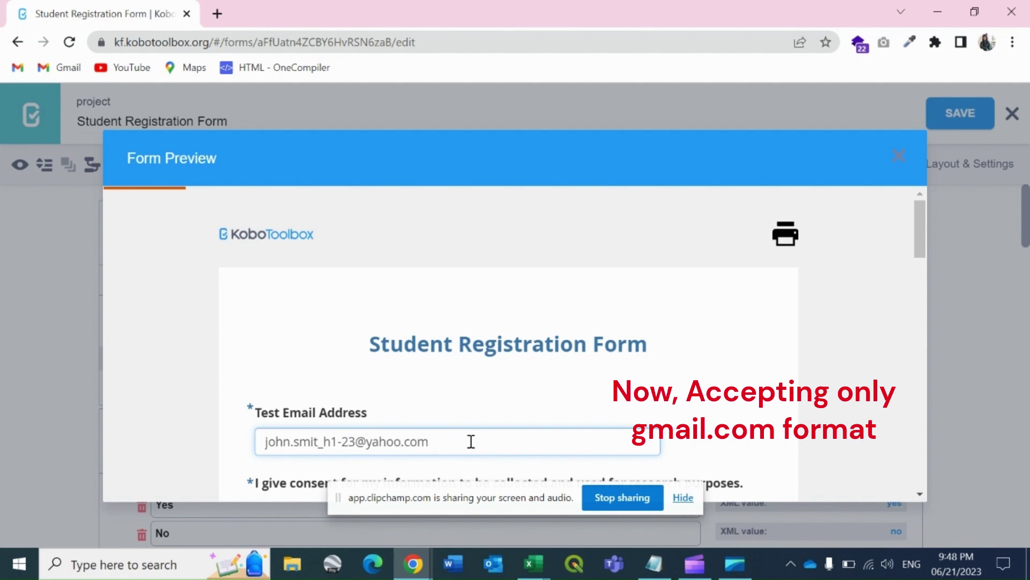
click(471, 441)
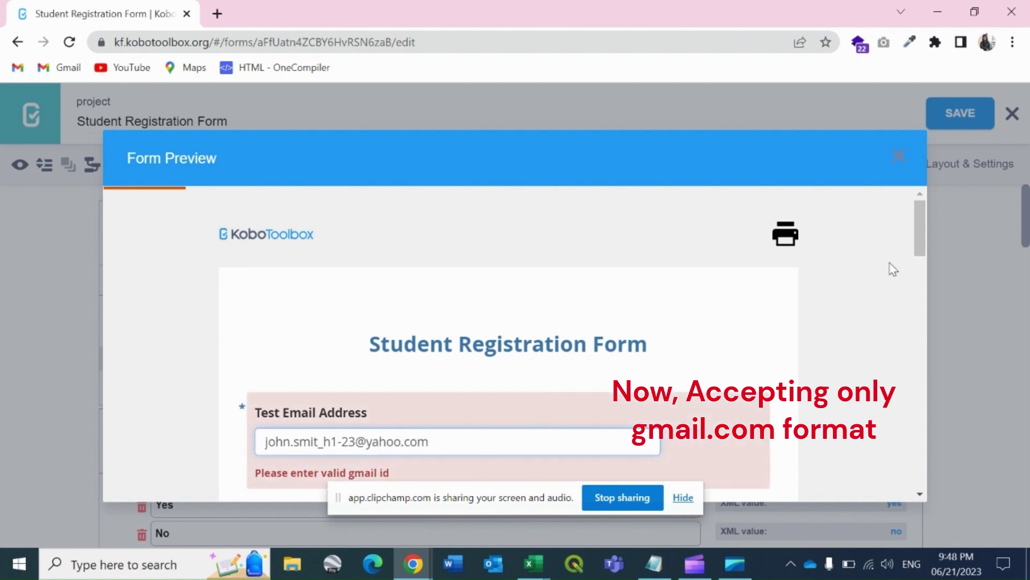
click(906, 165)
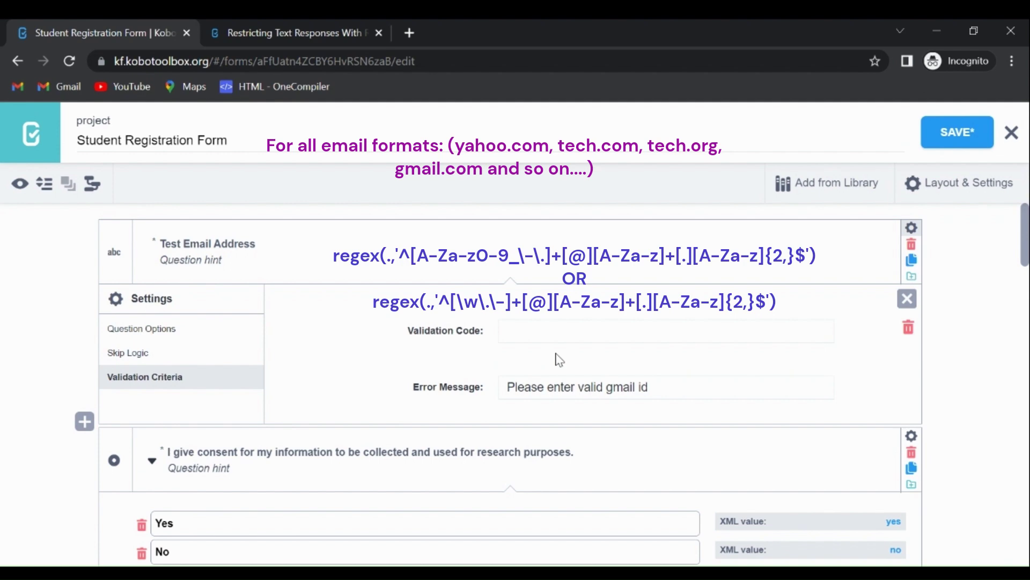
- Enter regex(.,'^[A-Za-z0-9_\.\-]+[@][A-Za-z]+[.][A-Za-z]{2,}$') as the email Validation Code and save
click(519, 332)
text(regex(.,')
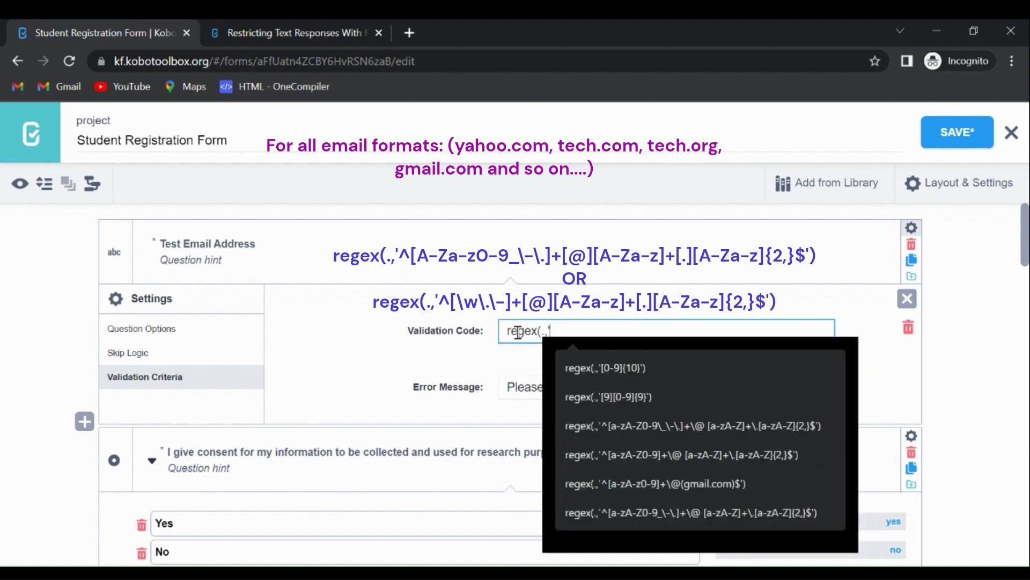
text(^)
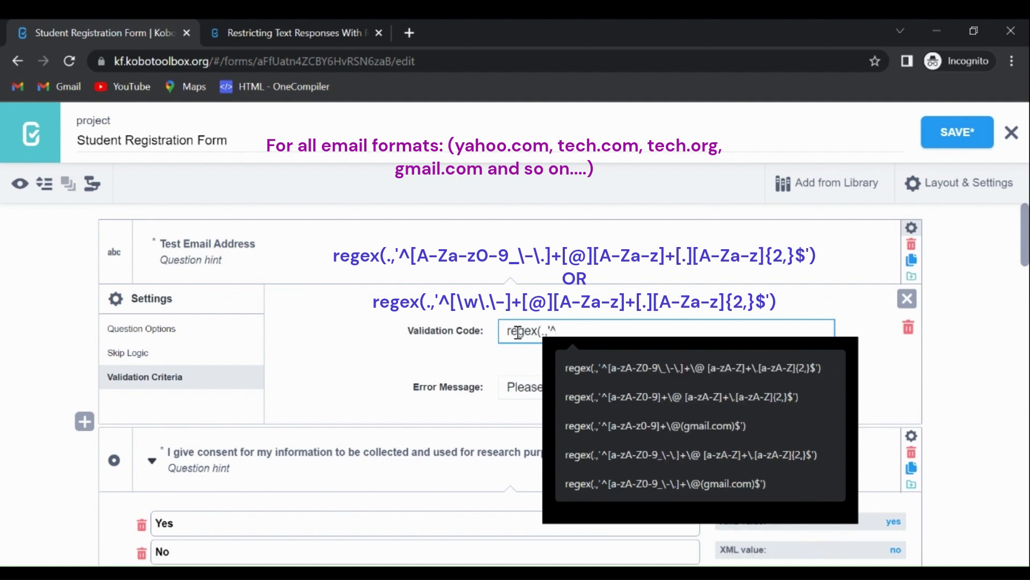
text([A-Za)
text(-z0-9_\.\-]+[@][A-Za-z]+[.][A-Za-z]{2,}$'))
click(938, 139)
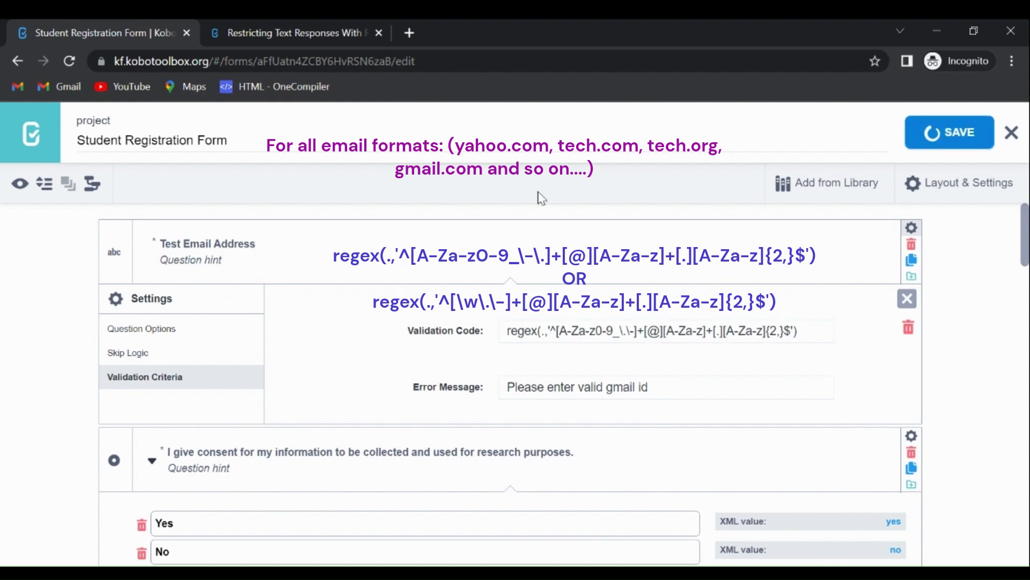
click(23, 189)
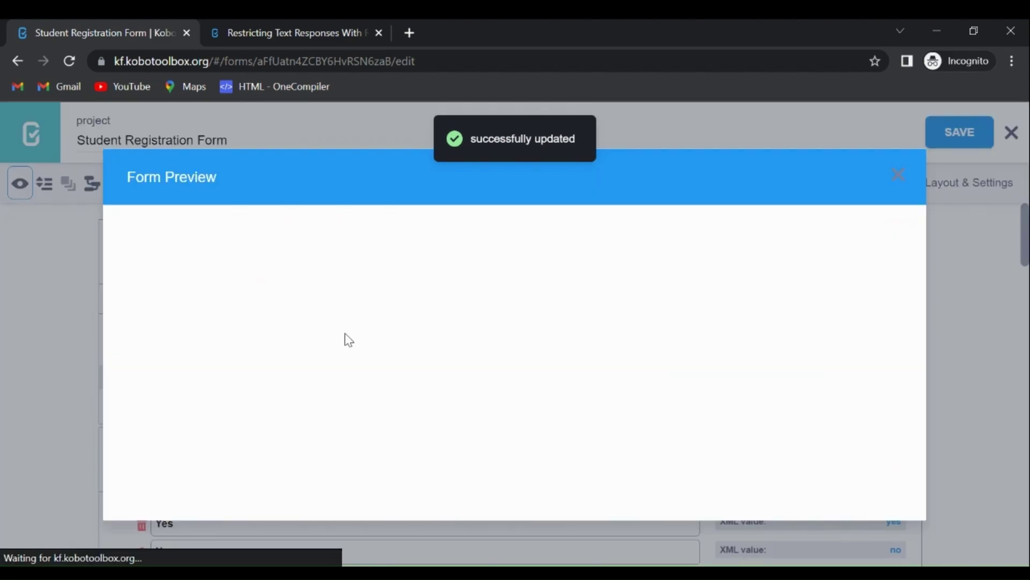
scroll(920, 513, down, 3)
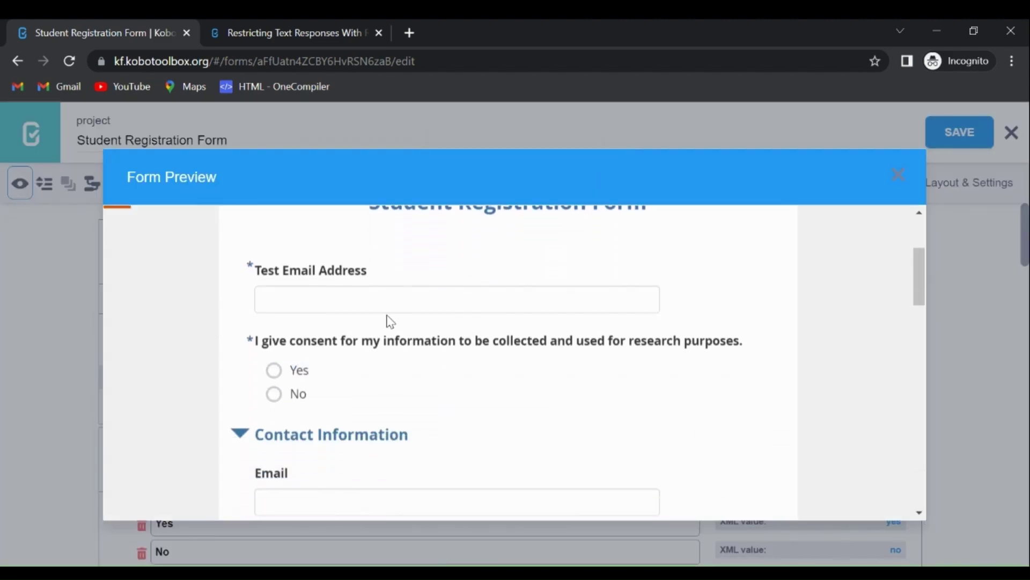
click(380, 303)
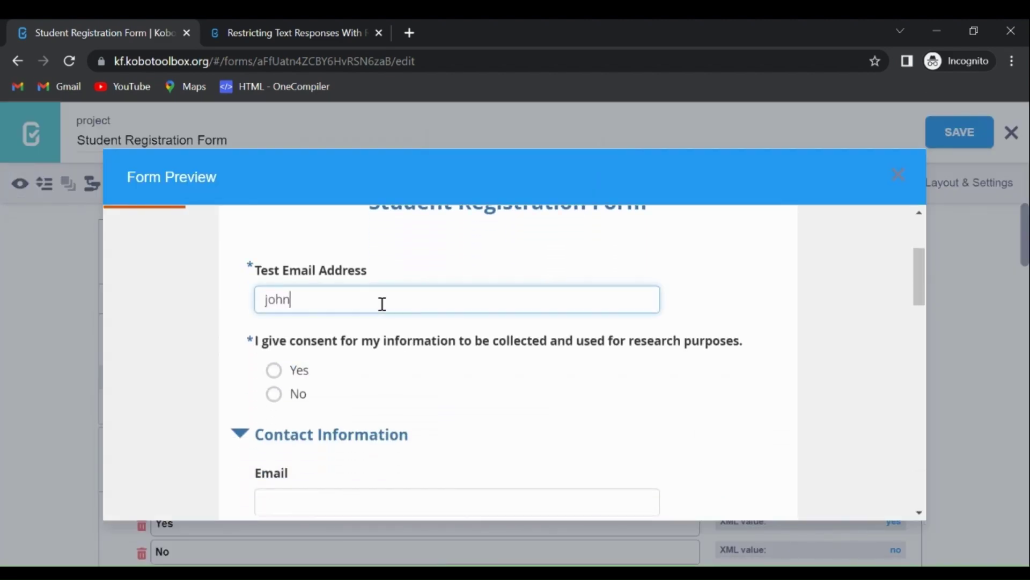
double_click(306, 301)
text(yahoo.com)
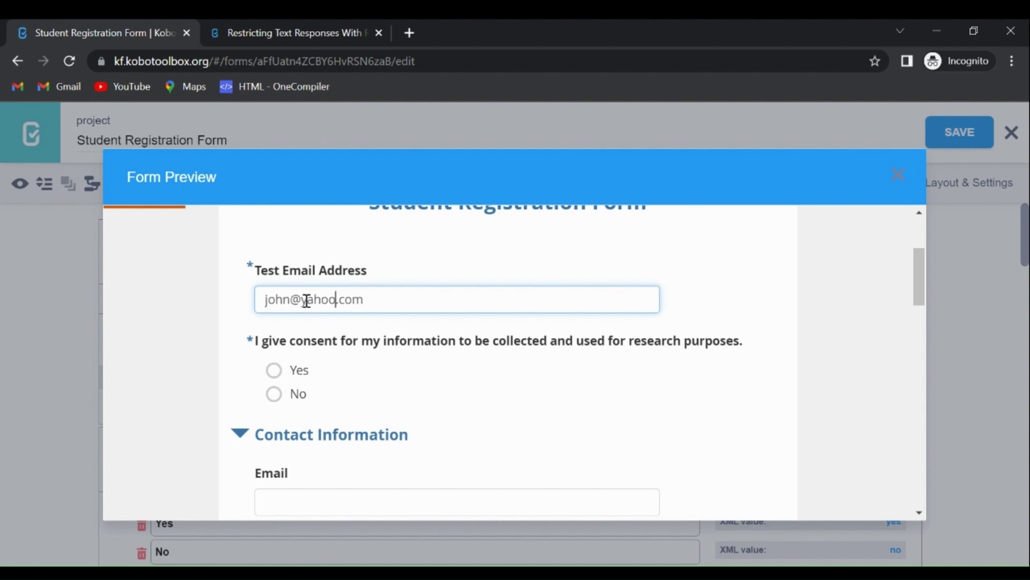
click(409, 305)
double_click(356, 299)
text(org)
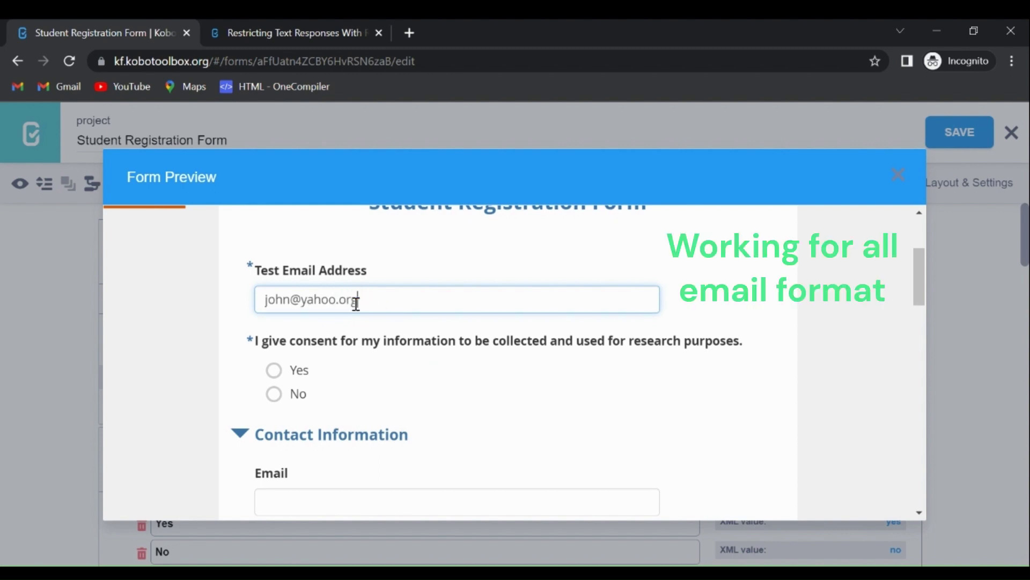
double_click(320, 300)
text(tech)
click(289, 299)
text(123.smith)
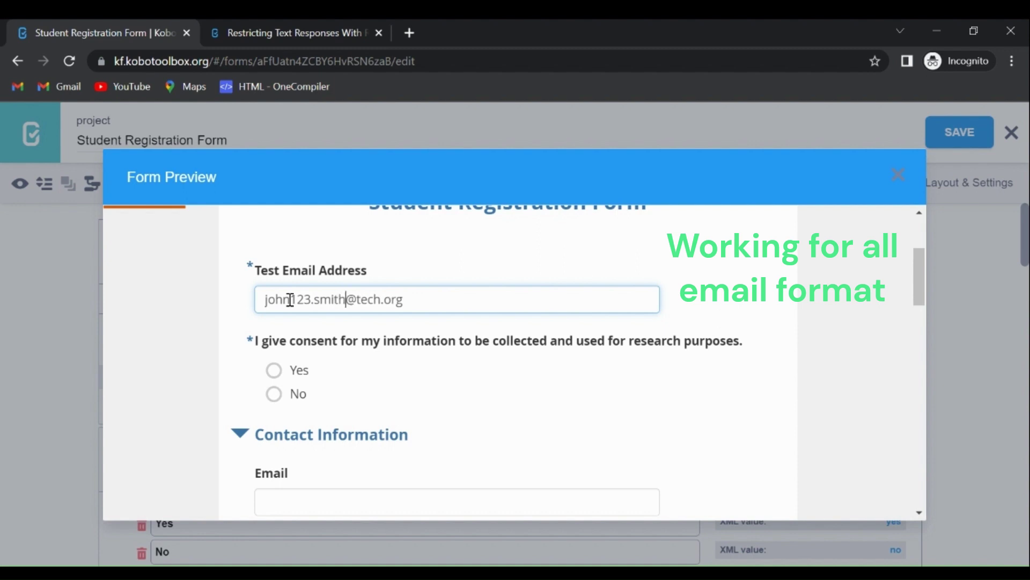
click(334, 296)
text(_)
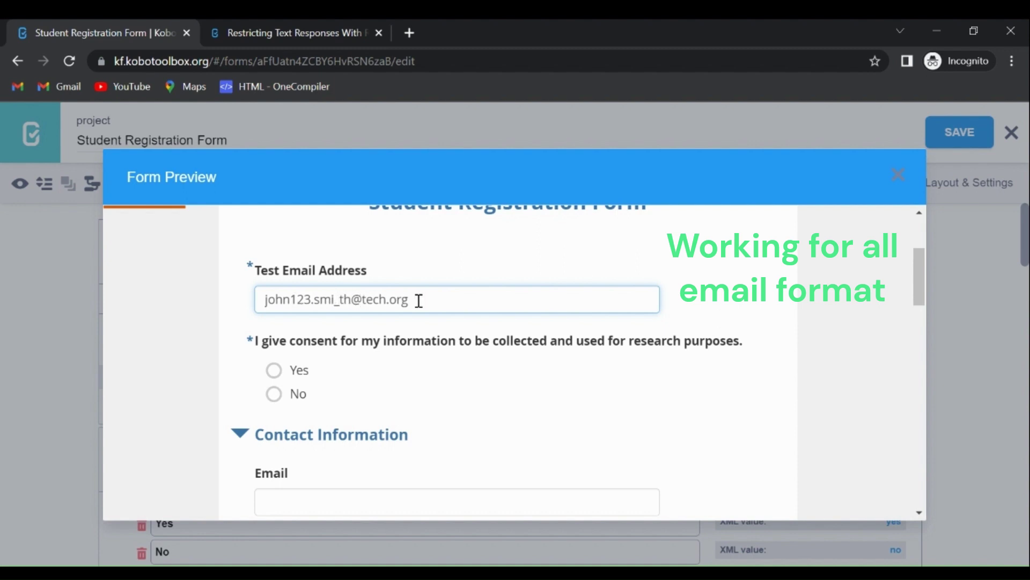
click(421, 301)
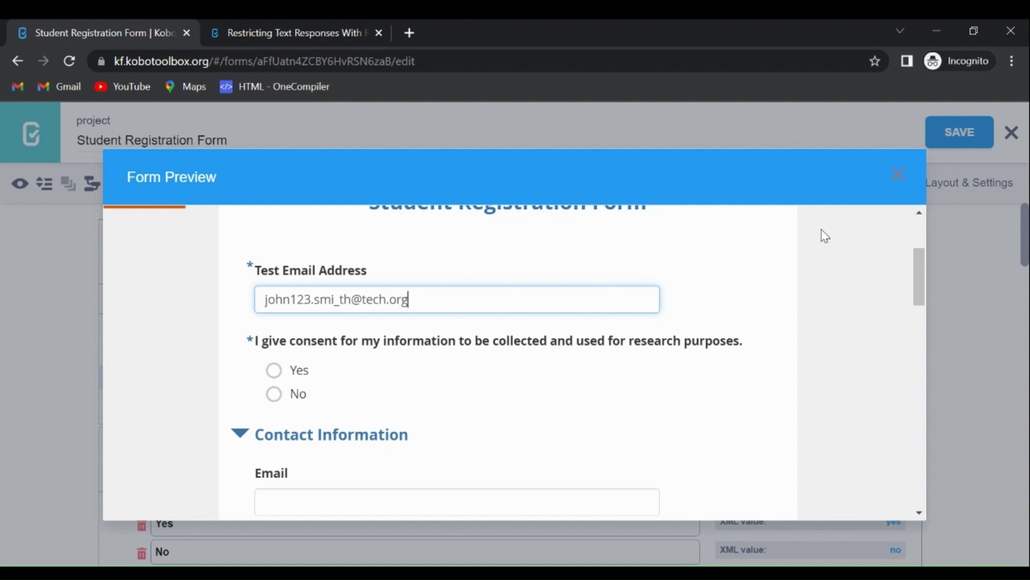
- Close the preview and open Contact Number's validation settings
click(896, 182)
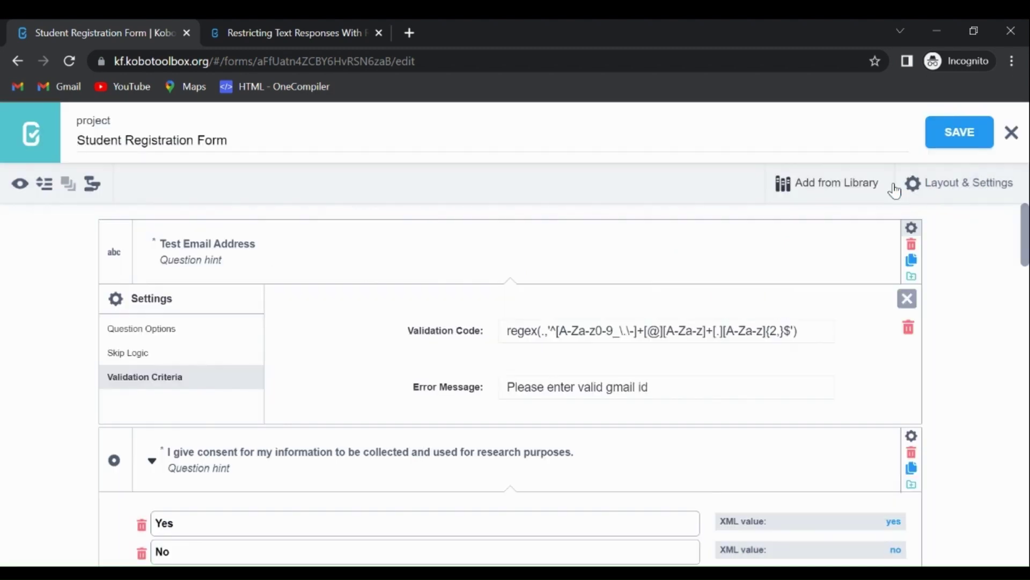
scroll(510, 384, down, 12)
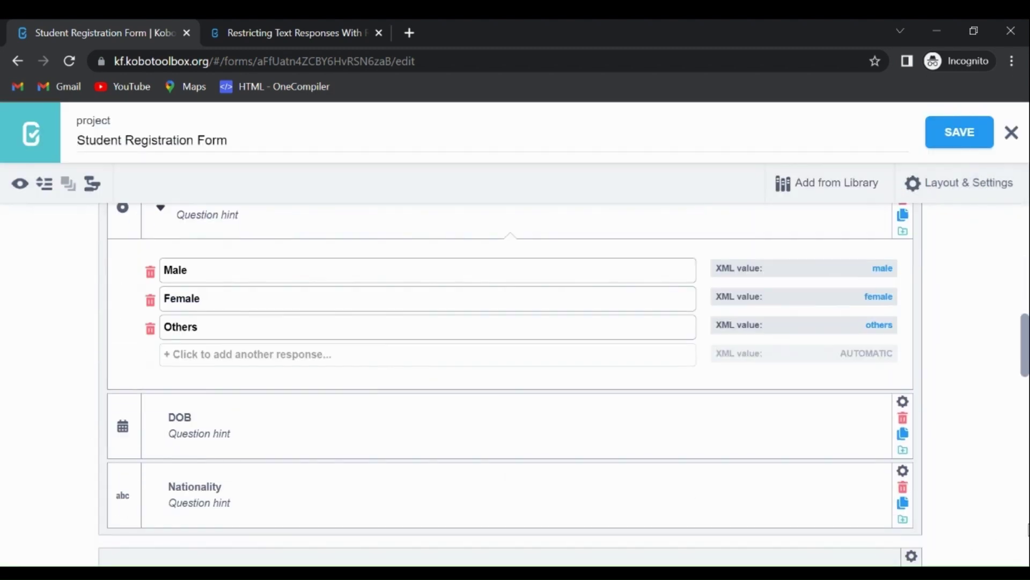
scroll(510, 384, down, 6)
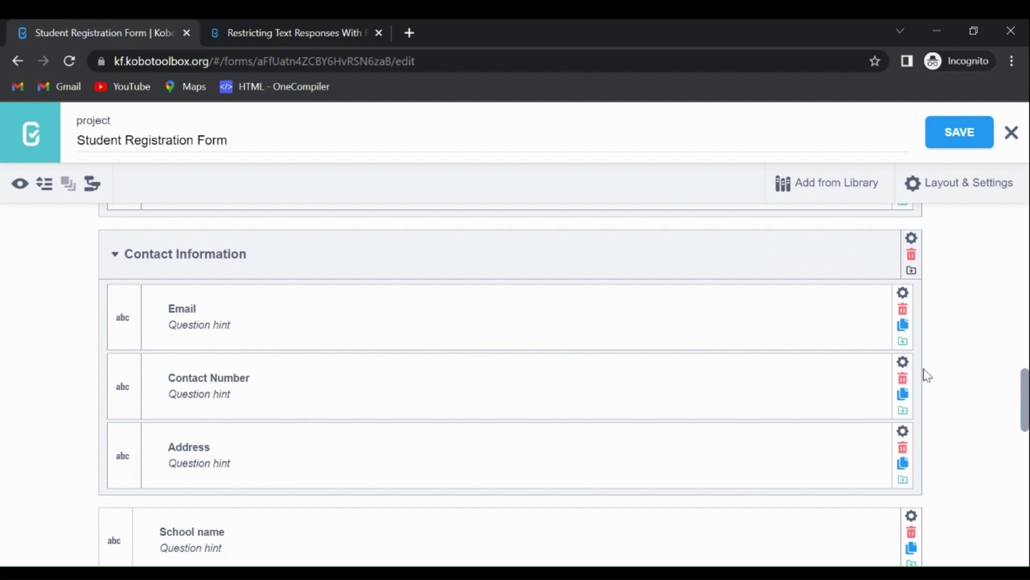
click(904, 362)
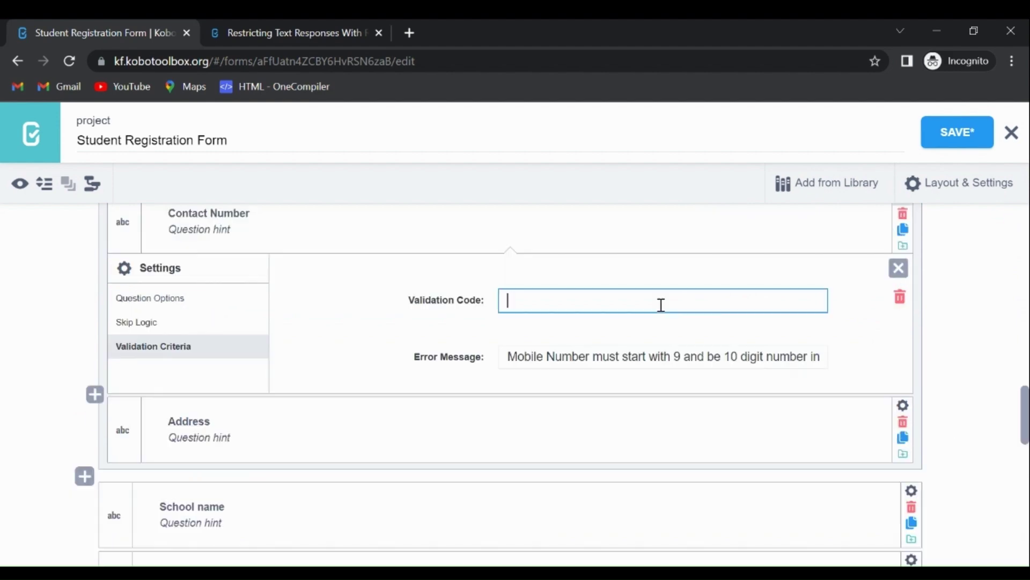
- Set the Contact Number Validation Code to regex(.,'^[0-9]{10}$')
text(regex)
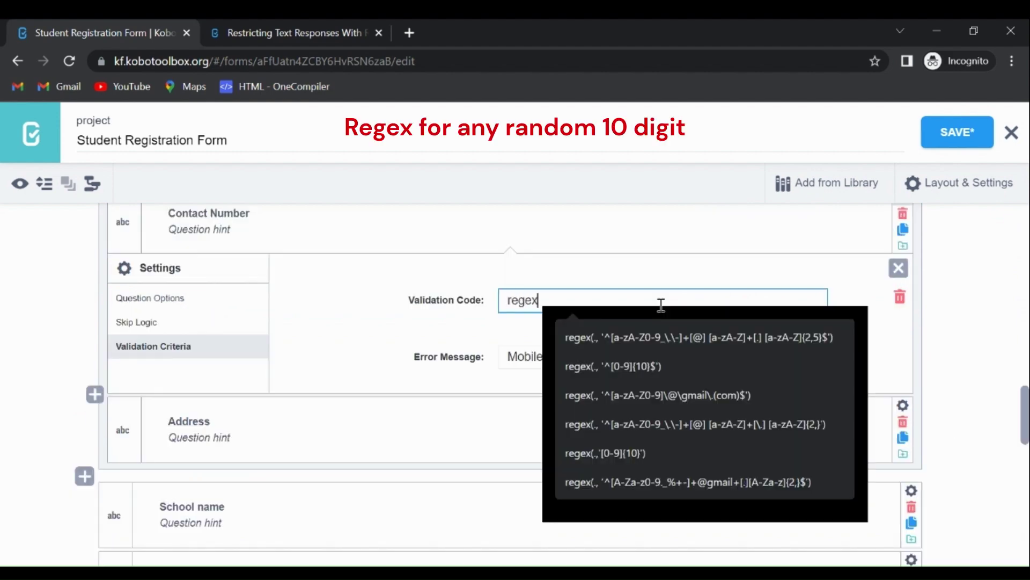
text((.,')
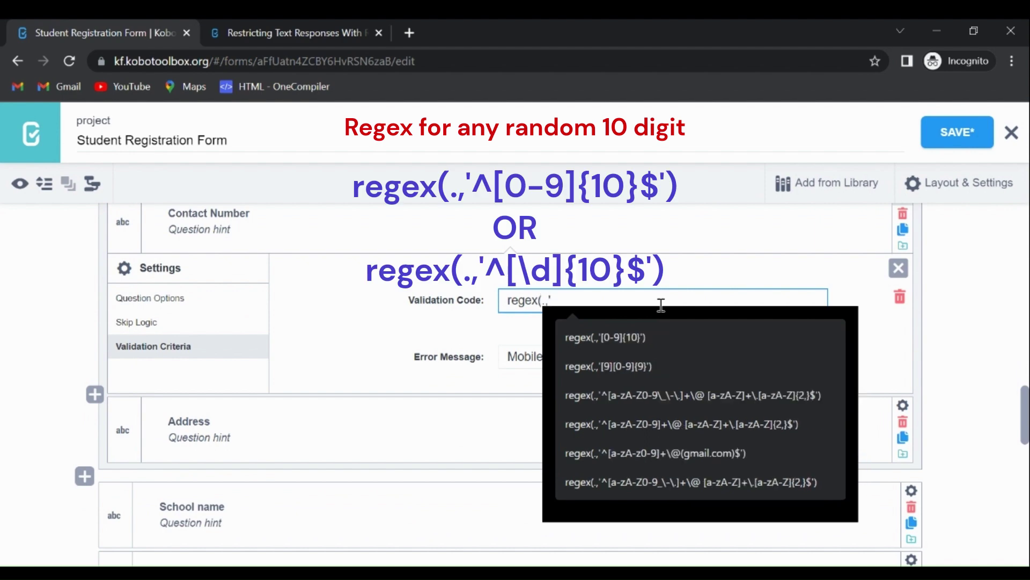
text(^)
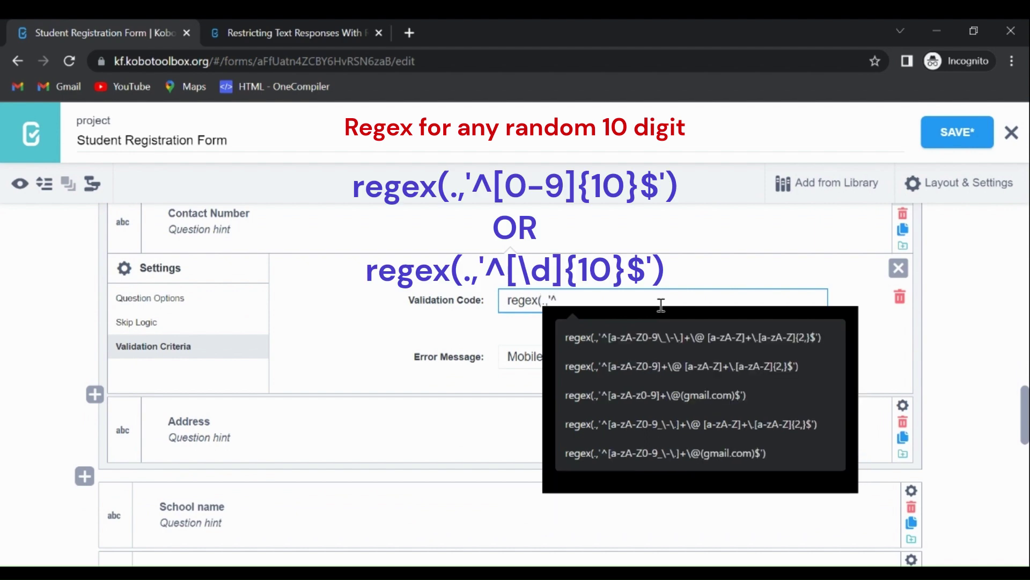
text([)
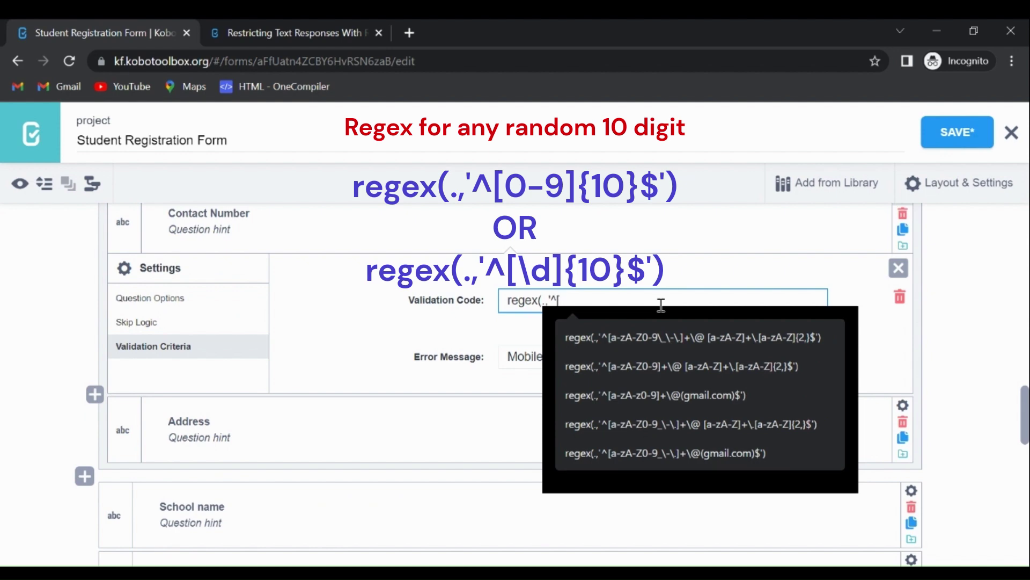
text(0-0)
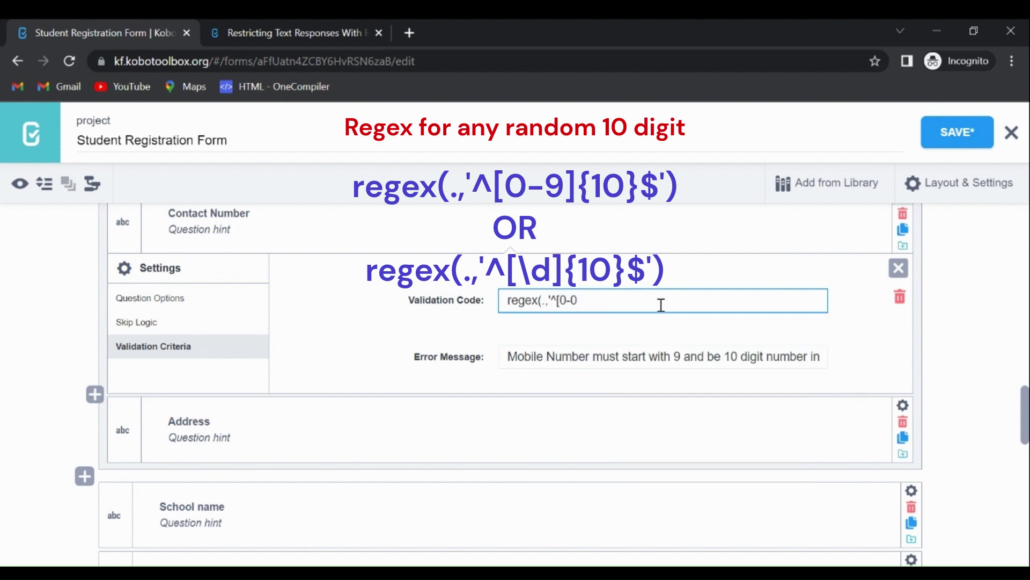
key(BackSpace)
text(9)
text(])
text({10)
text(}$)
text())
key(BackSpace)
click(661, 305)
text())
- Shorten the error message to 'Mobile Number be 10 digit number in total' and save the form
click(597, 358)
drag(597, 357, 710, 356)
key(BackSpace)
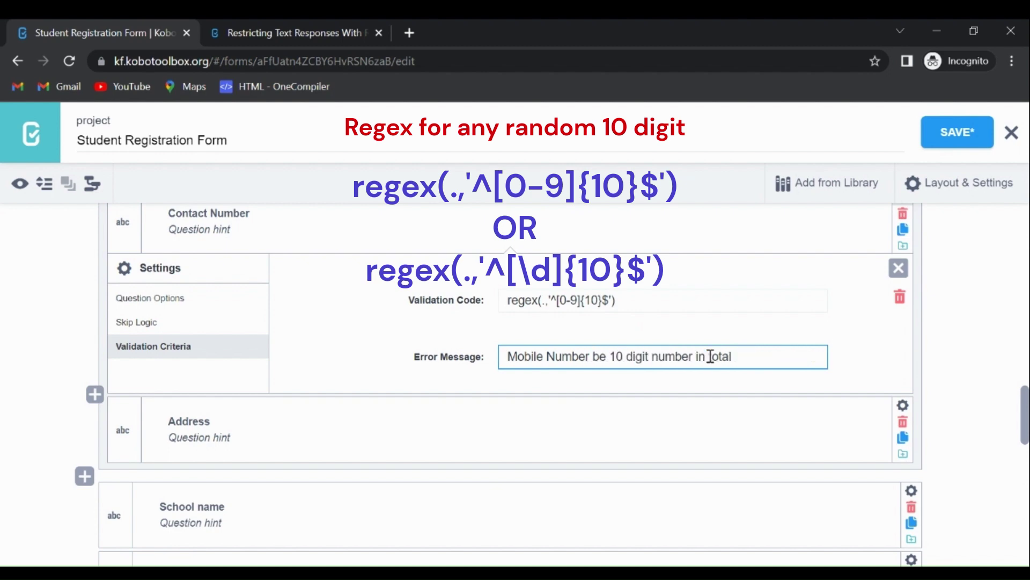
click(966, 145)
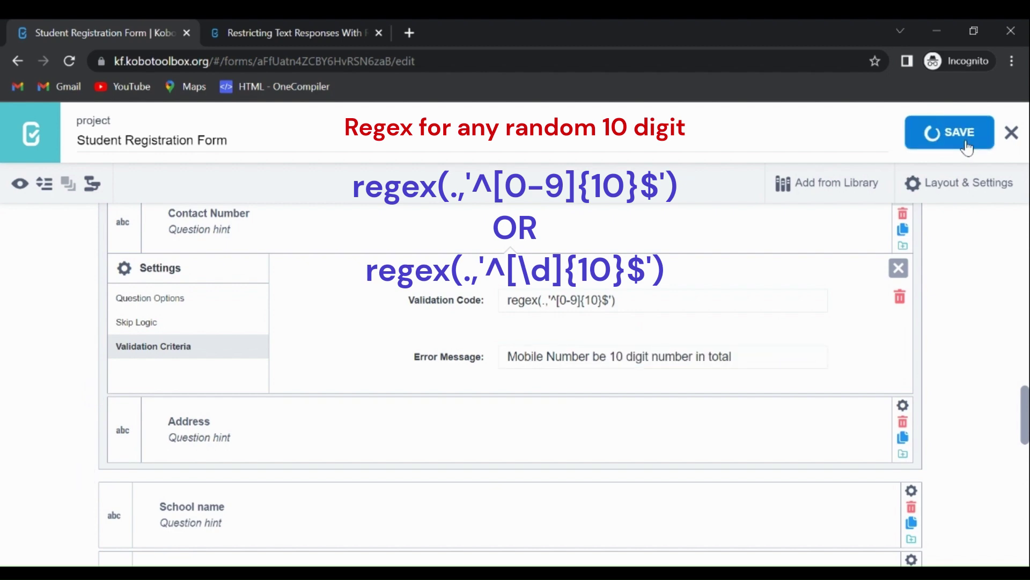
click(18, 188)
click(16, 186)
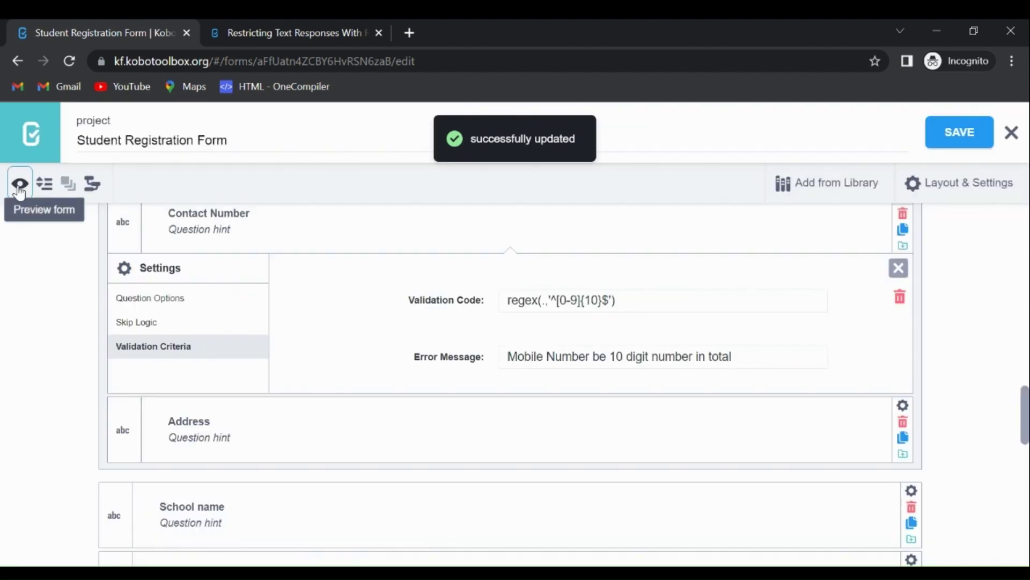
click(18, 189)
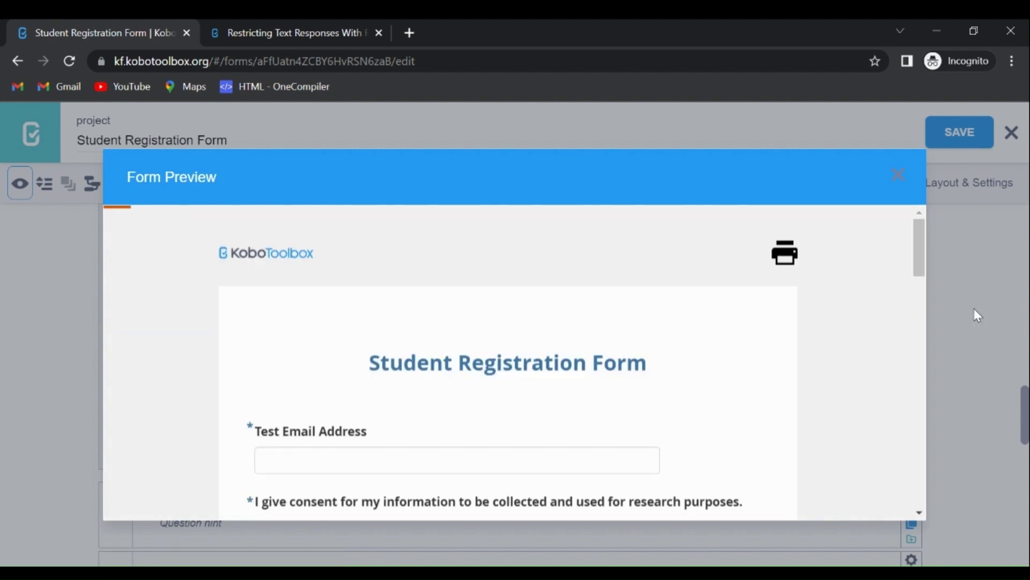
drag(923, 252, 940, 335)
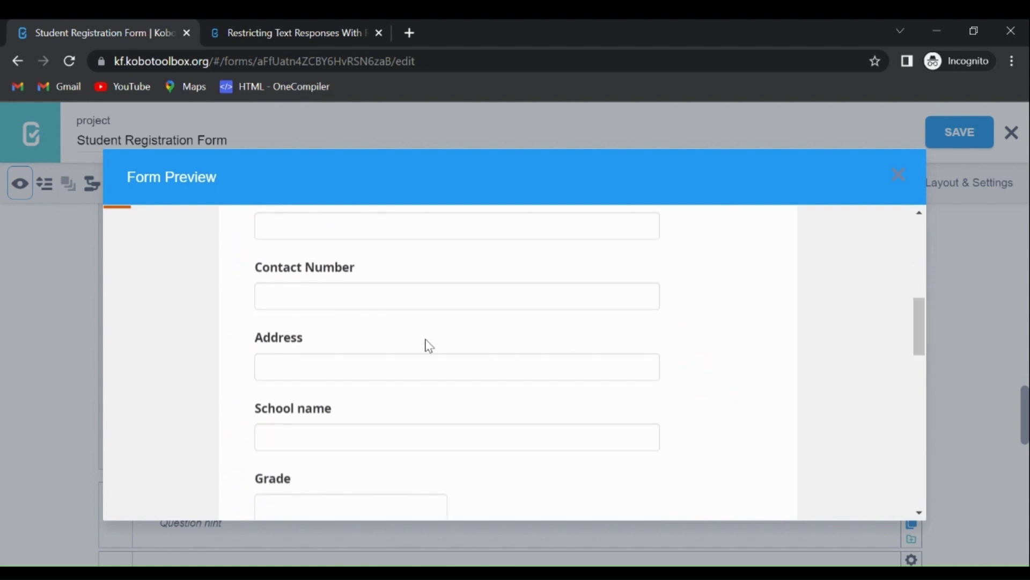
click(371, 296)
text(bhjk)
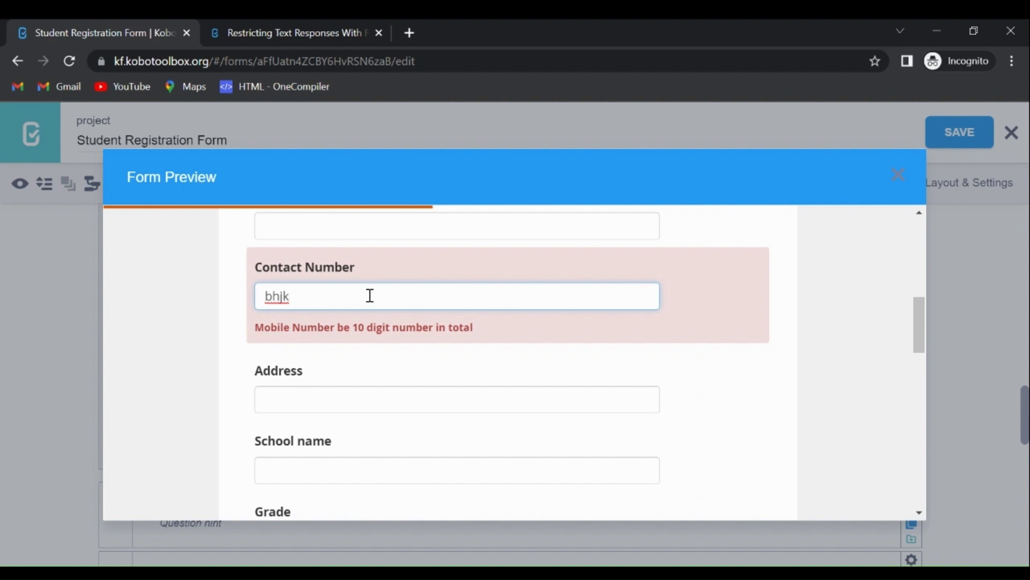
double_click(302, 298)
key(BackSpace)
key(ctrl+v)
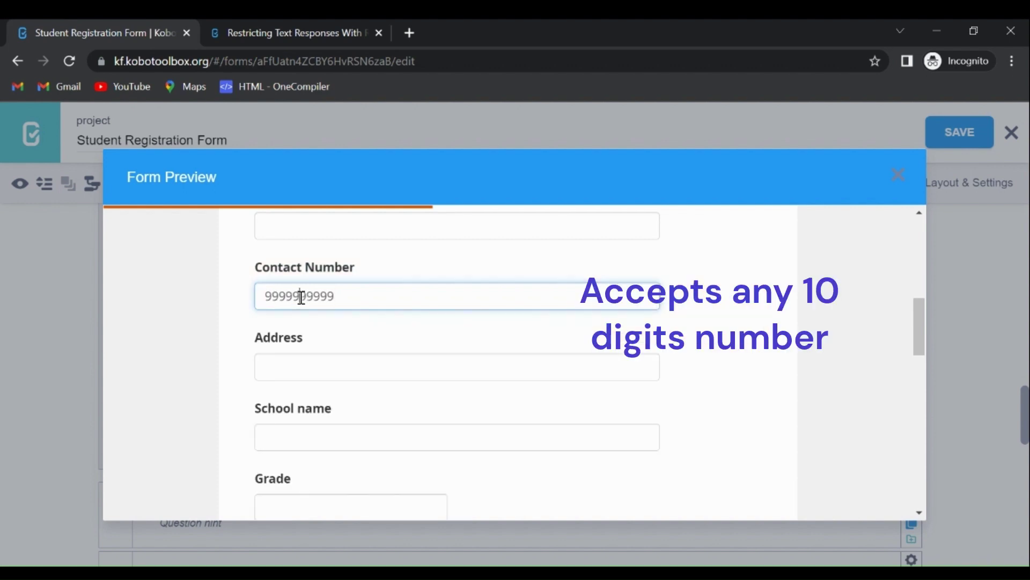
click(301, 297)
key(BackSpace)
text(8)
key(Right)
text(7)
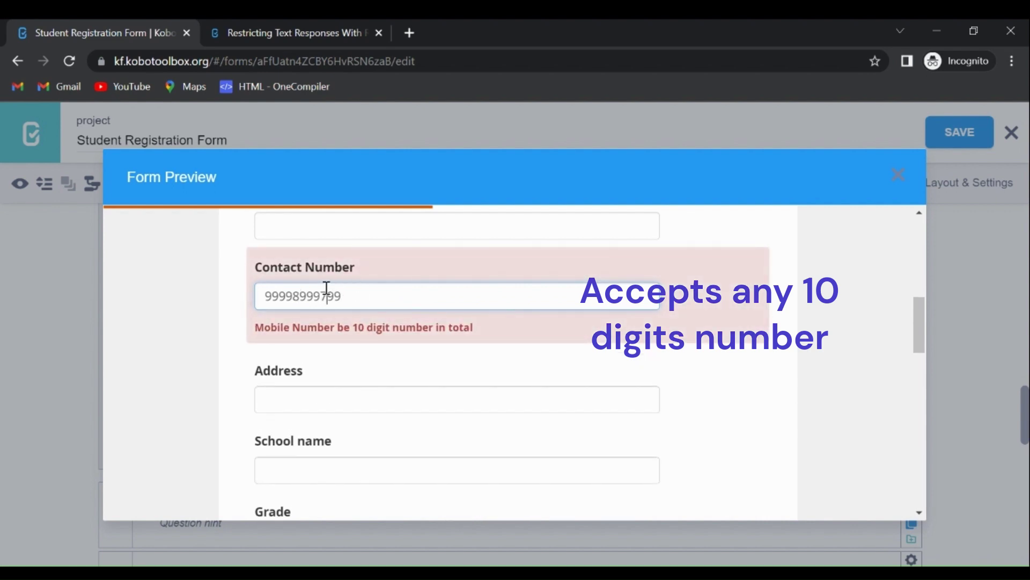
key(BackSpace)
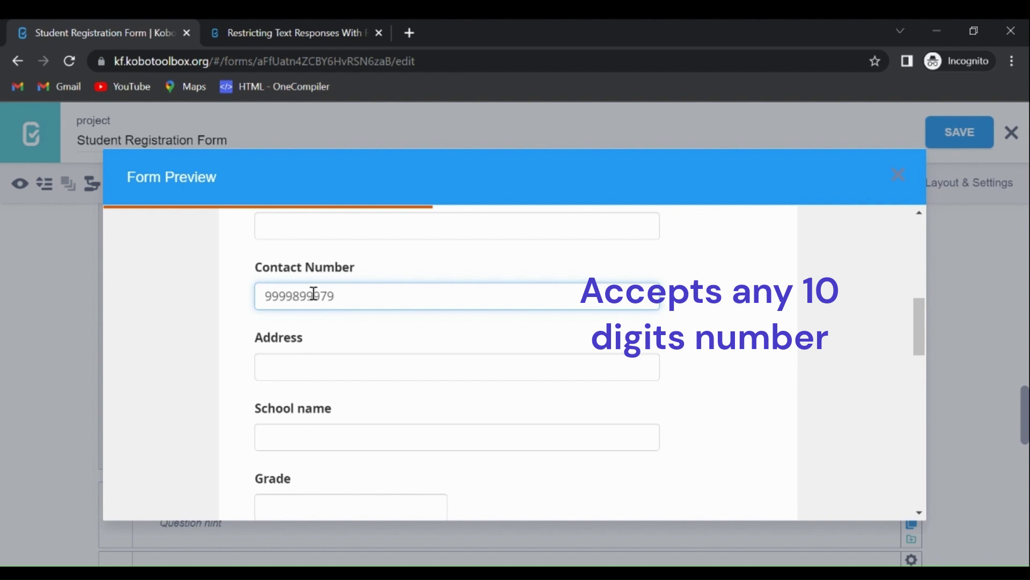
click(275, 297)
key(BackSpace)
text(1)
click(289, 297)
key(BackSpace)
text(3)
click(889, 179)
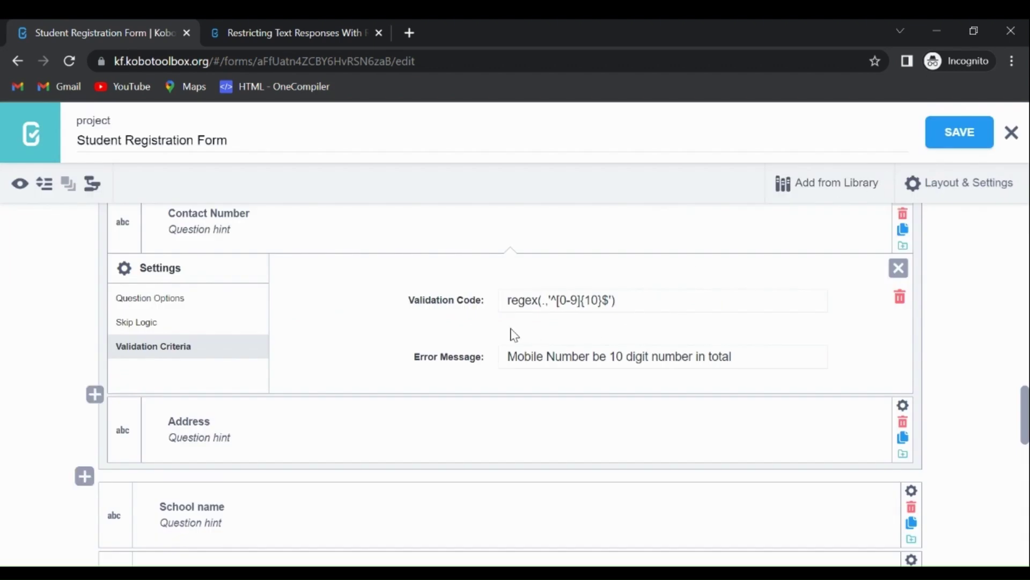
- Change the Contact Number Validation Code to regex(.,'^[9][0-9]{9}$')
click(557, 301)
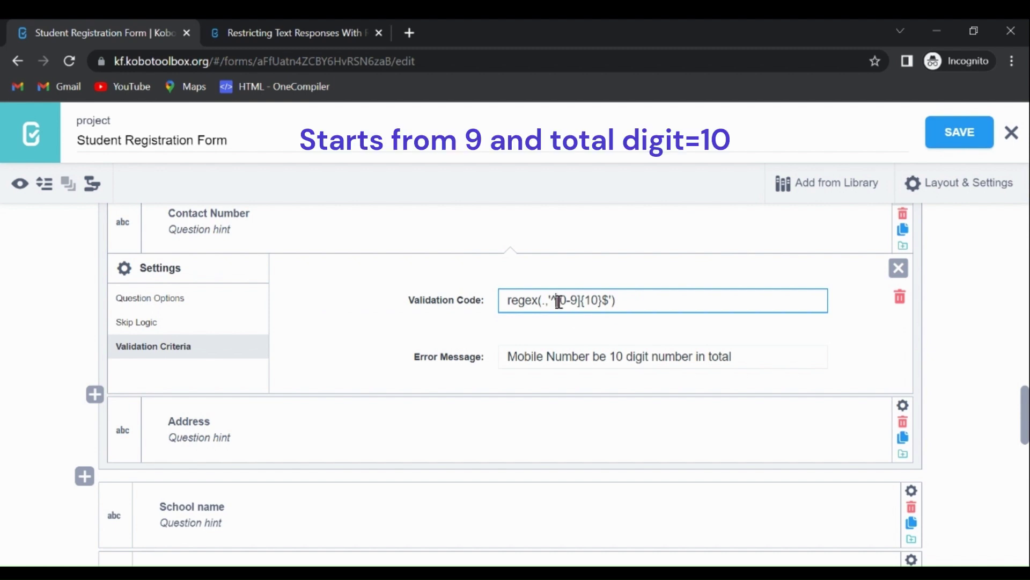
text(9][)
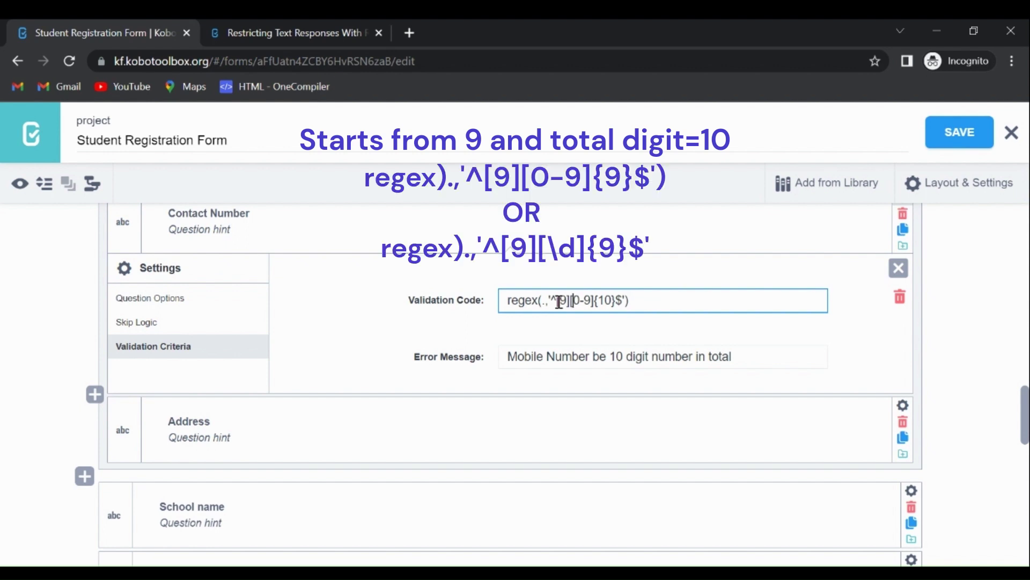
key(Right)
key(Right)
key(Left)
key(Left)
key(Left)
key(Left)
key(Left)
text([)
key(Right)
key(Right)
key(Right)
key(Right)
key(Right)
key(Right)
key(Right)
key(Right)
key(BackSpace)
key(BackSpace)
text(9)
- Add 'must start with 9 and' to the error message and save the form
click(591, 360)
text(must)
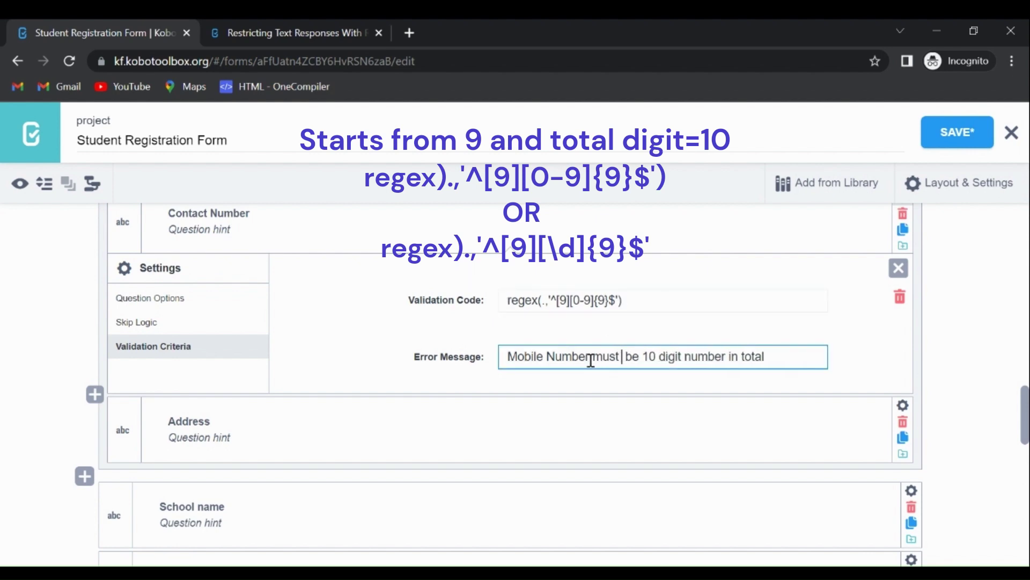
text( tsrat with 9 and)
click(957, 138)
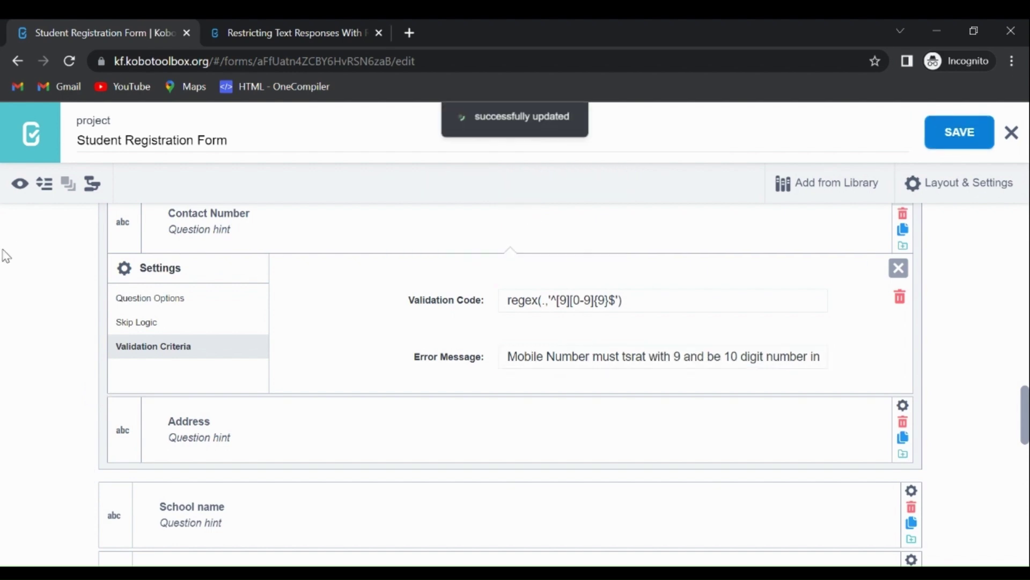
- Preview the form and change the contact number's leading 8 to 9
click(21, 185)
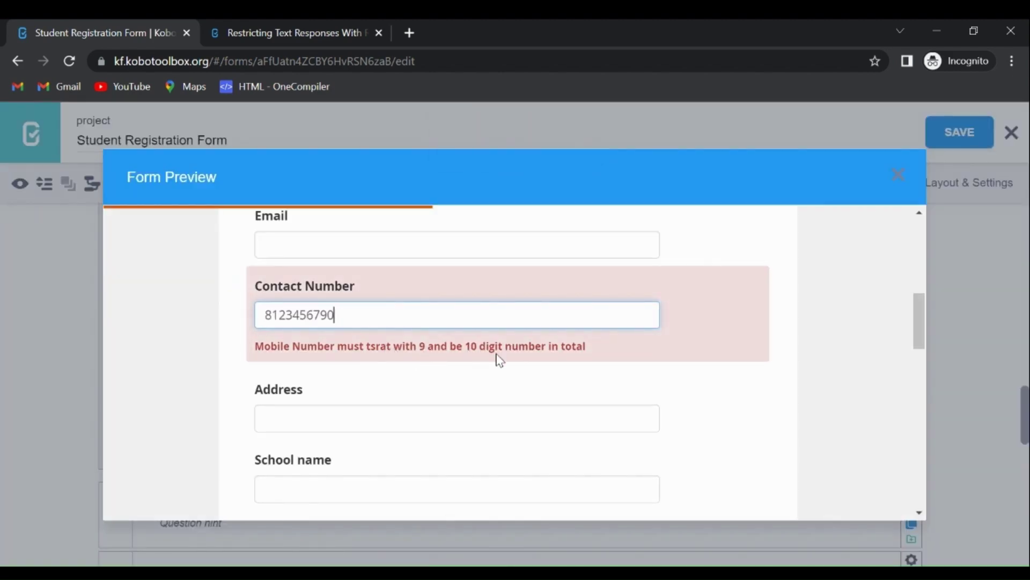
click(271, 313)
key(BackSpace)
text(9)
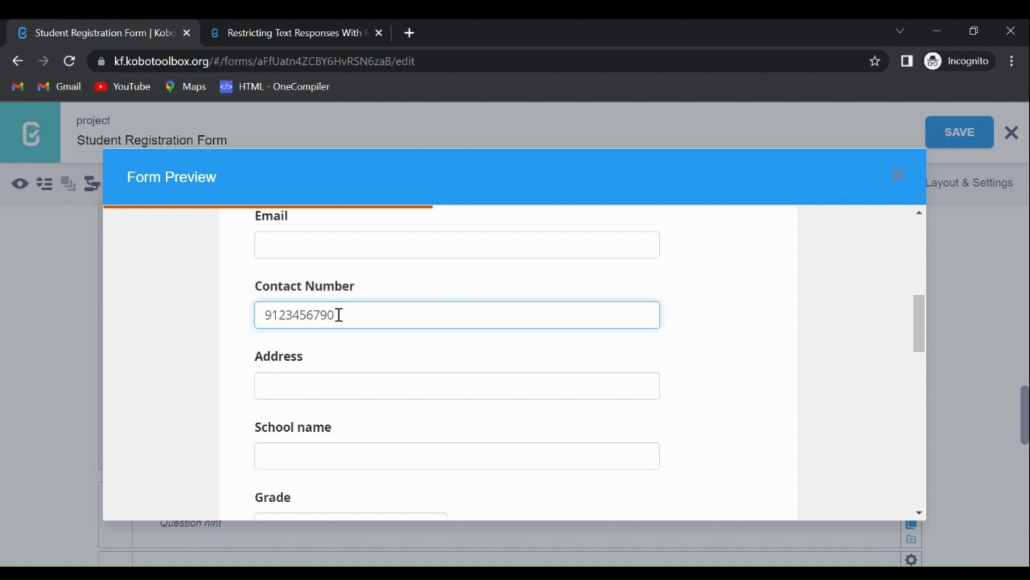
- Edit more digits of the contact number, replacing 4 with 9 and 7 with 6
click(302, 316)
key(BackSpace)
text(9)
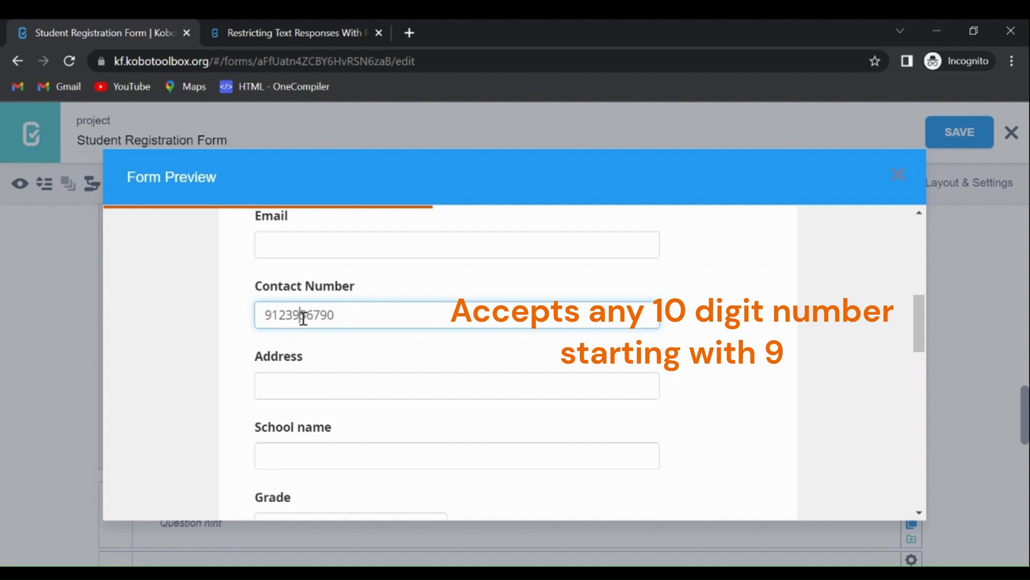
key(Right)
key(Right)
key(Right)
key(BackSpace)
text(6)
key(Left)
key(Left)
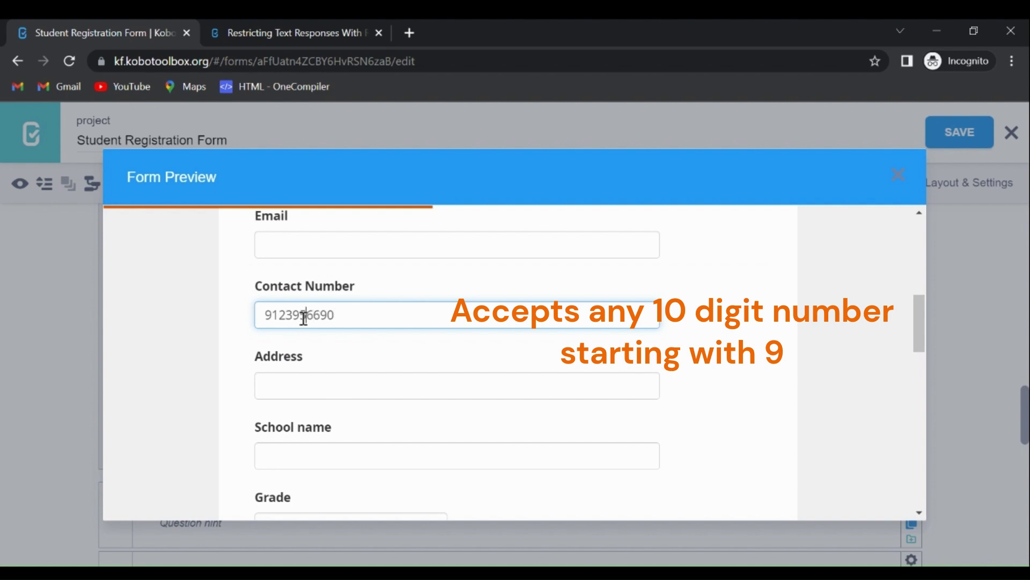